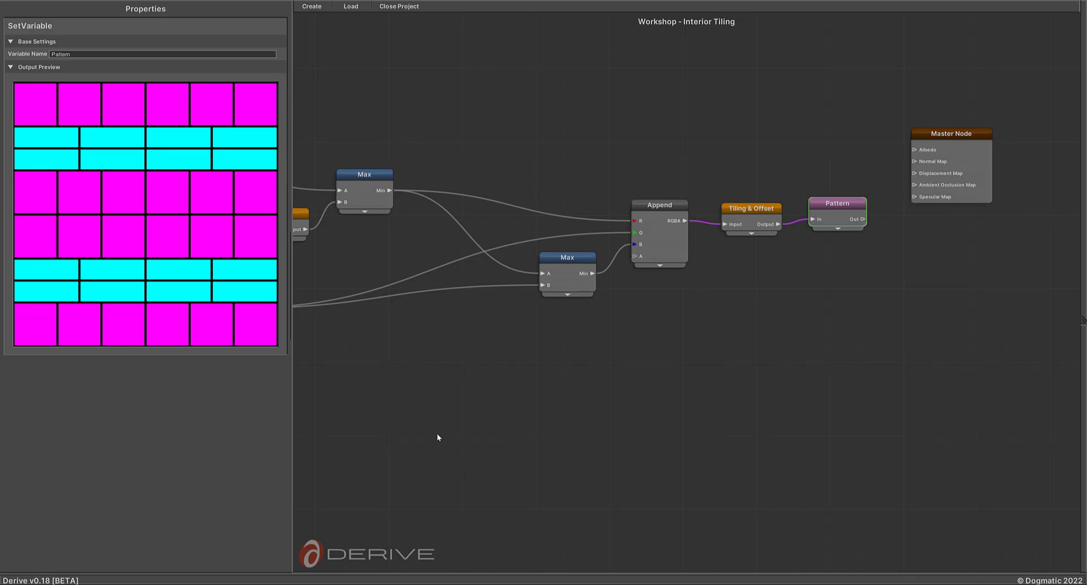
Add a Noise node in the empty graph area below and left of the lower Shrink node
middle_click_drag(341, 457, 803, 335)
middle_click_drag(473, 374, 514, 359)
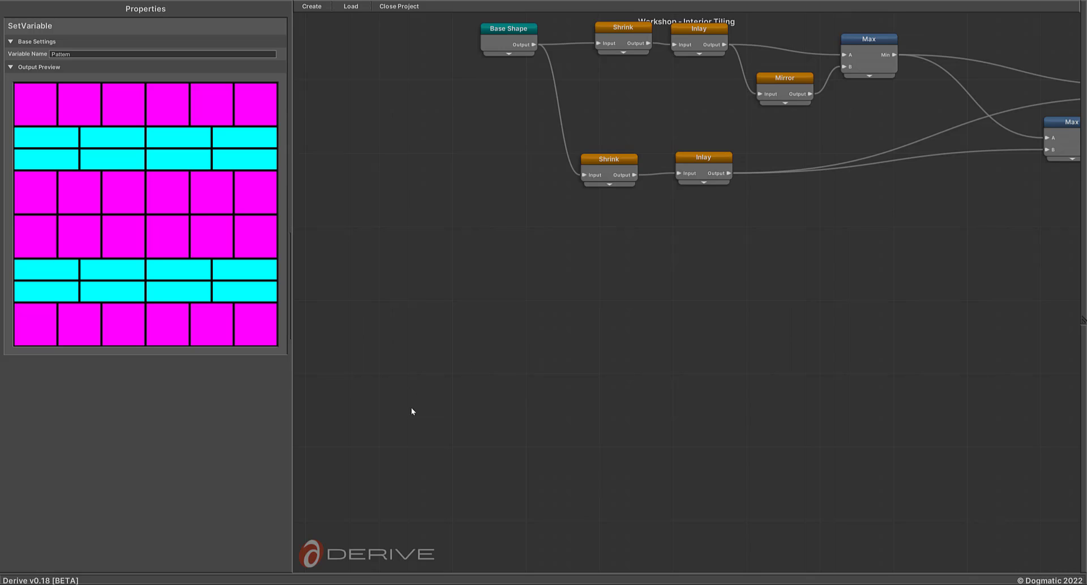
key("space")
type("tili")
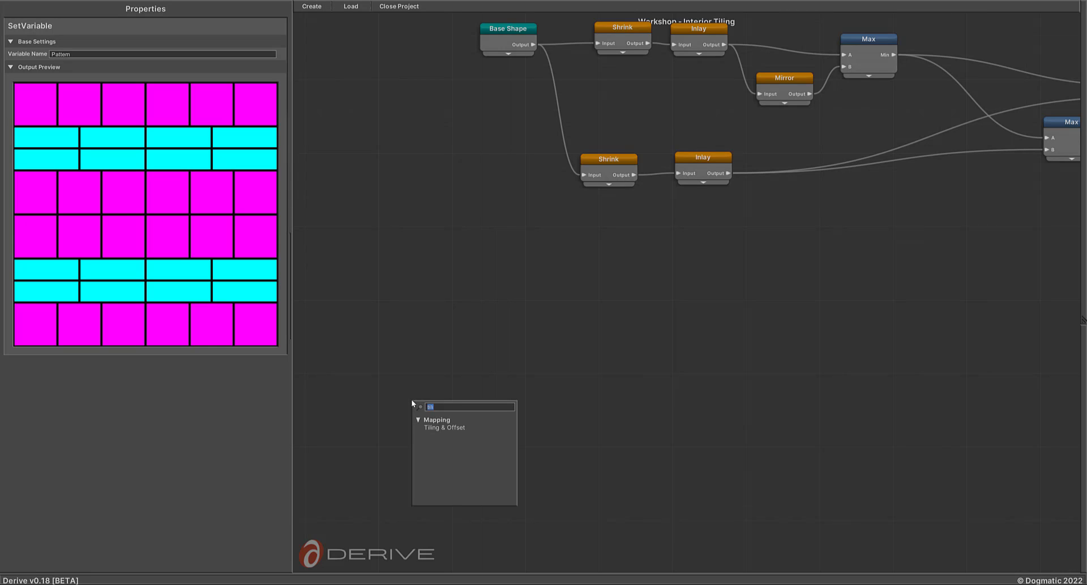
type("noi")
left_click(442, 429)
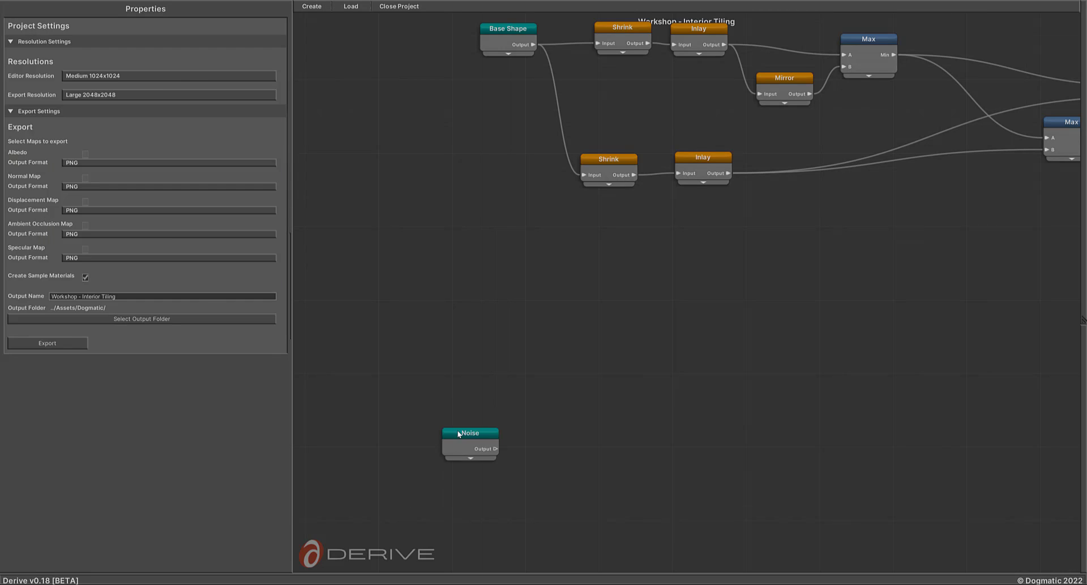
left_click_drag(459, 434, 445, 413)
Set the Noise node's octaves to 10, scale to 3 and second tiling value to 20
left_click(270, 423)
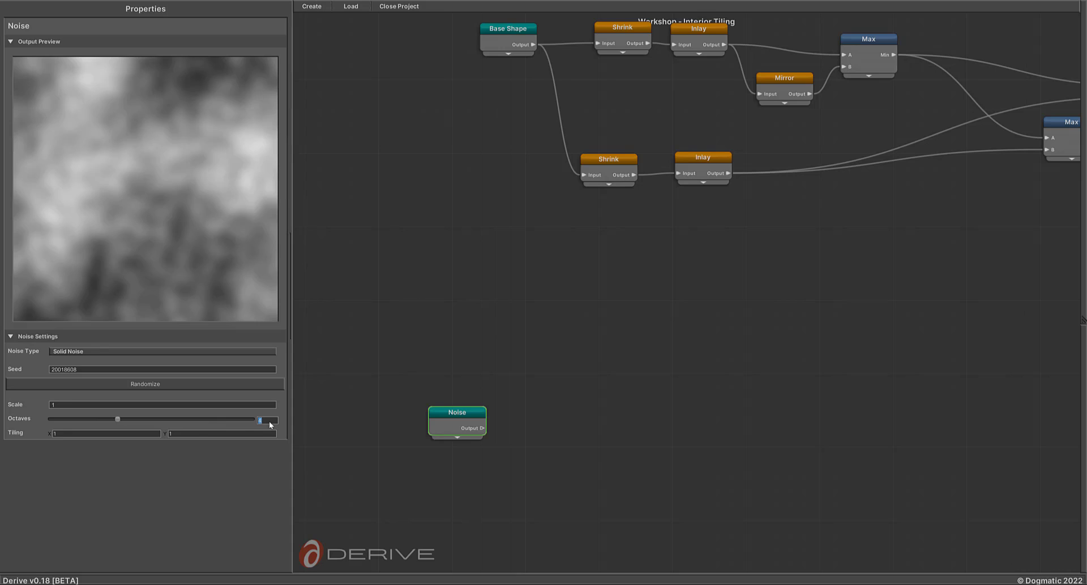
type("10")
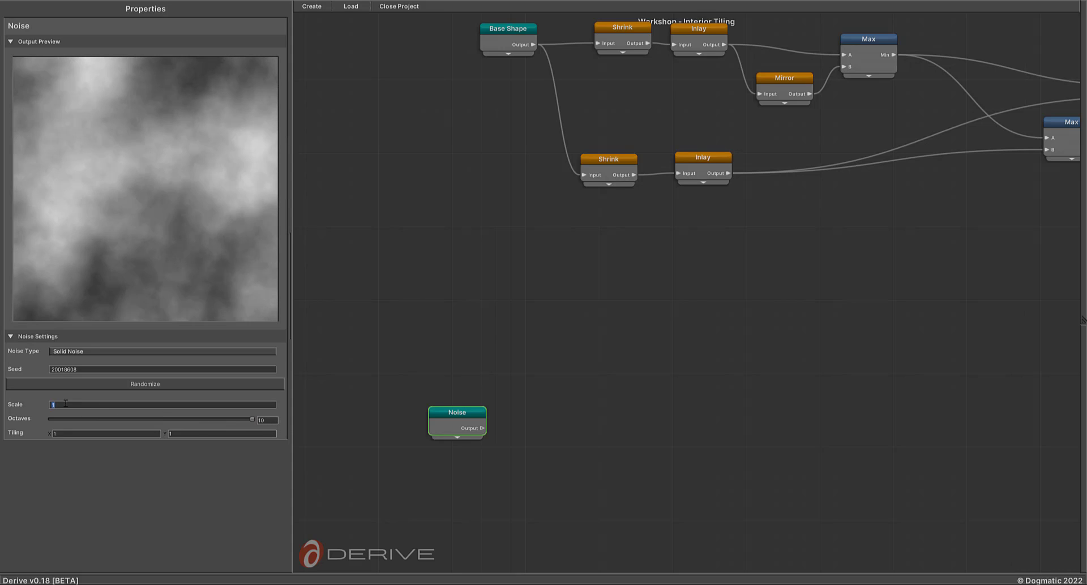
type("3")
type("5")
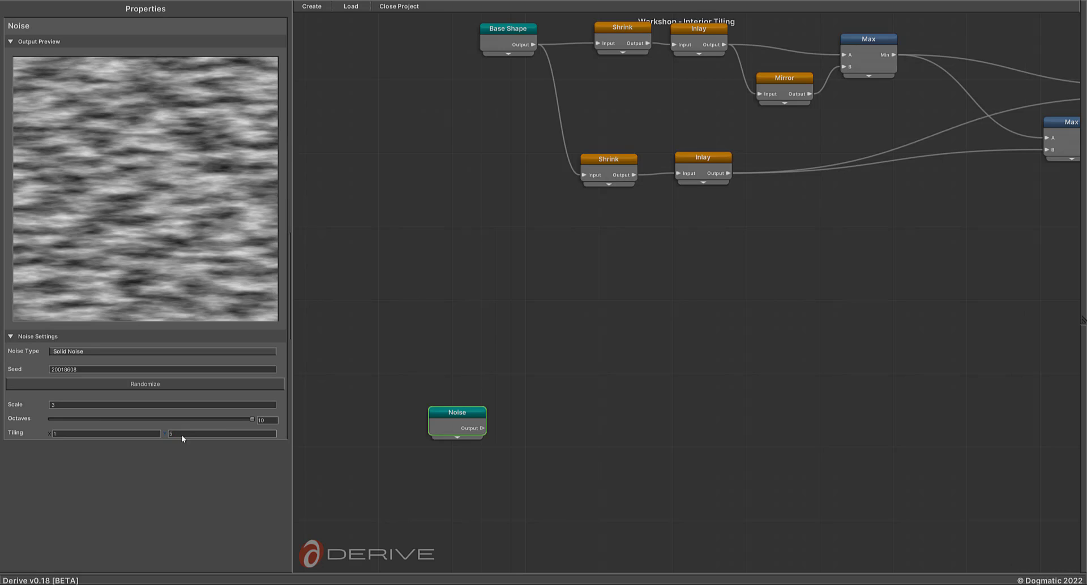
left_click_drag(183, 436, 136, 434)
type("10")
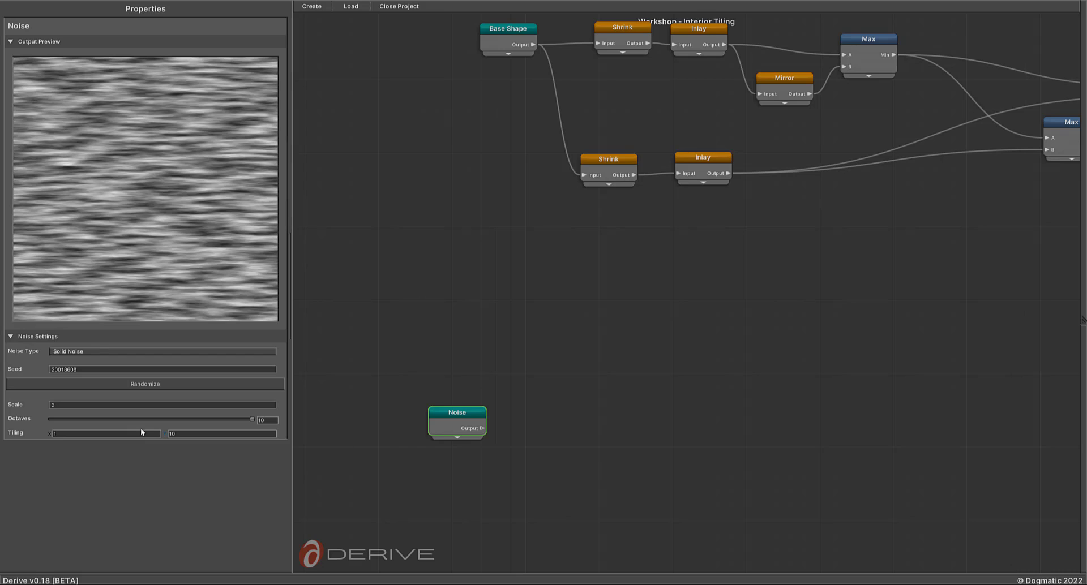
left_click_drag(183, 433, 134, 435)
type("20")
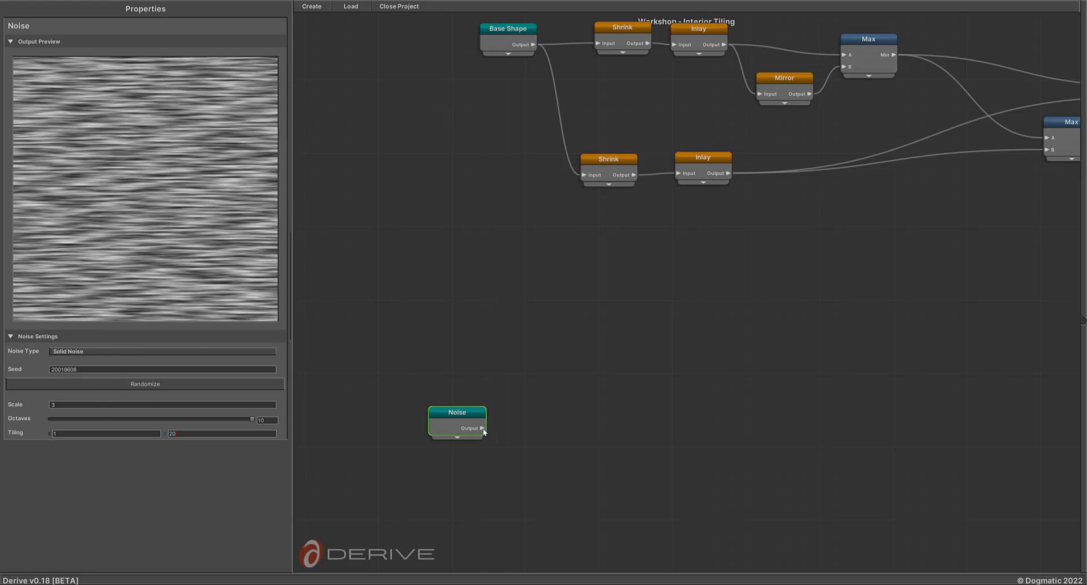
Add a Lerp node fed by the Noise output through its Alpha input, and space the two nodes apart
left_click_drag(482, 428, 558, 395)
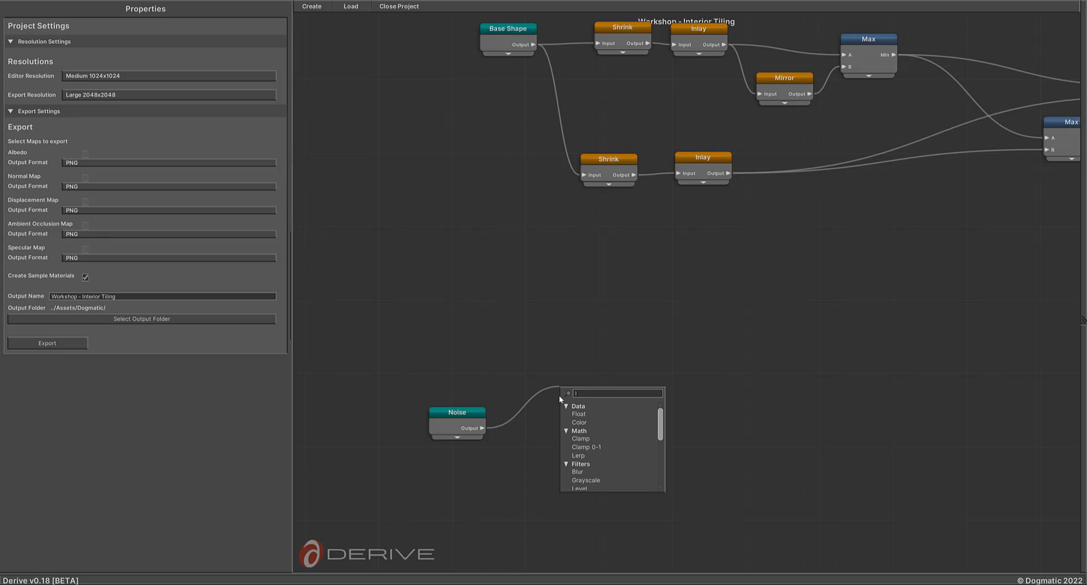
type("lerp")
left_click(585, 413)
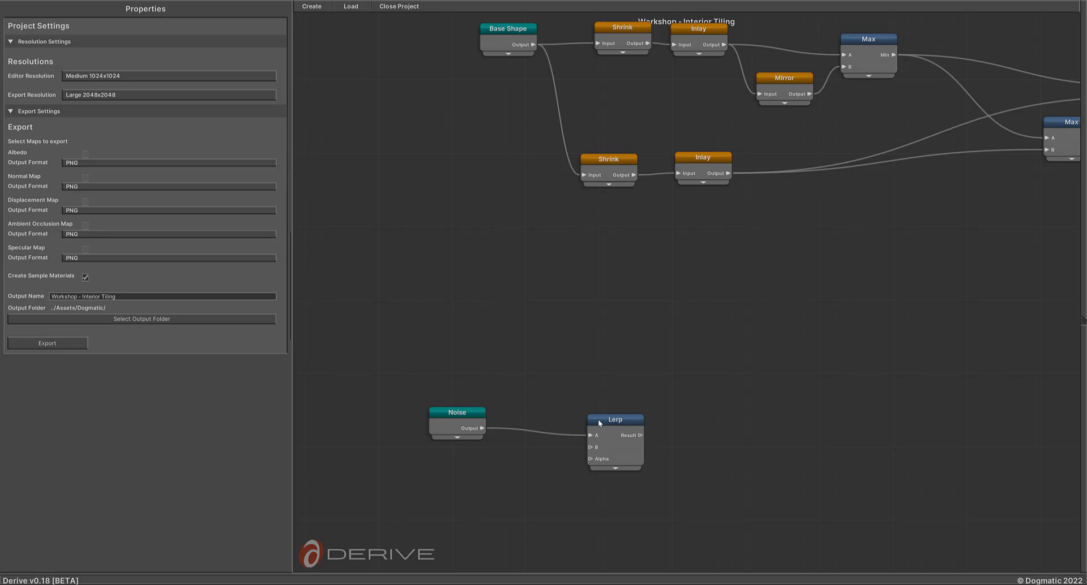
left_click_drag(598, 423, 577, 392)
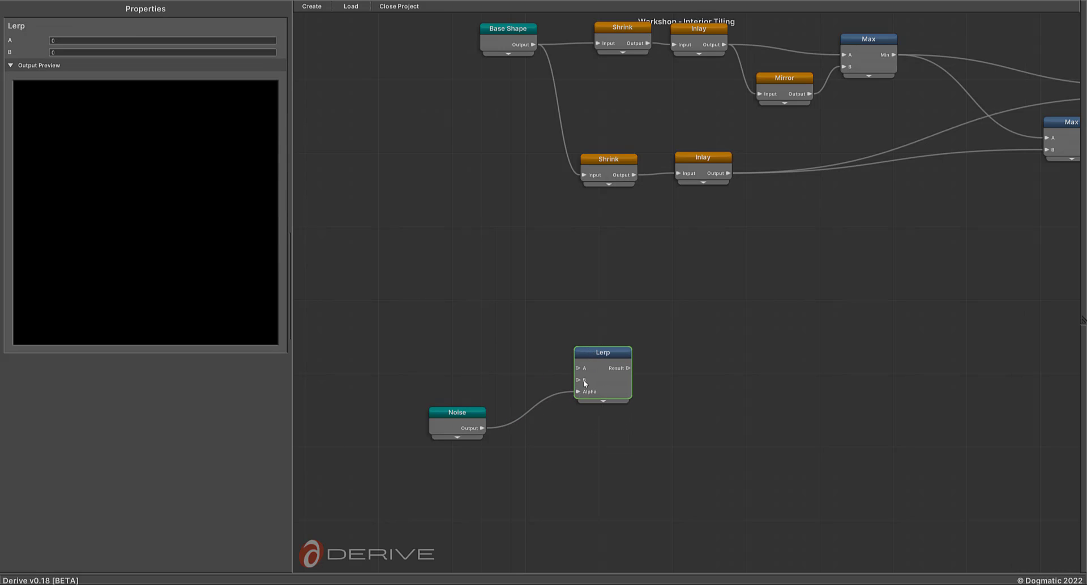
left_click_drag(593, 352, 604, 350)
left_click_drag(463, 415, 416, 421)
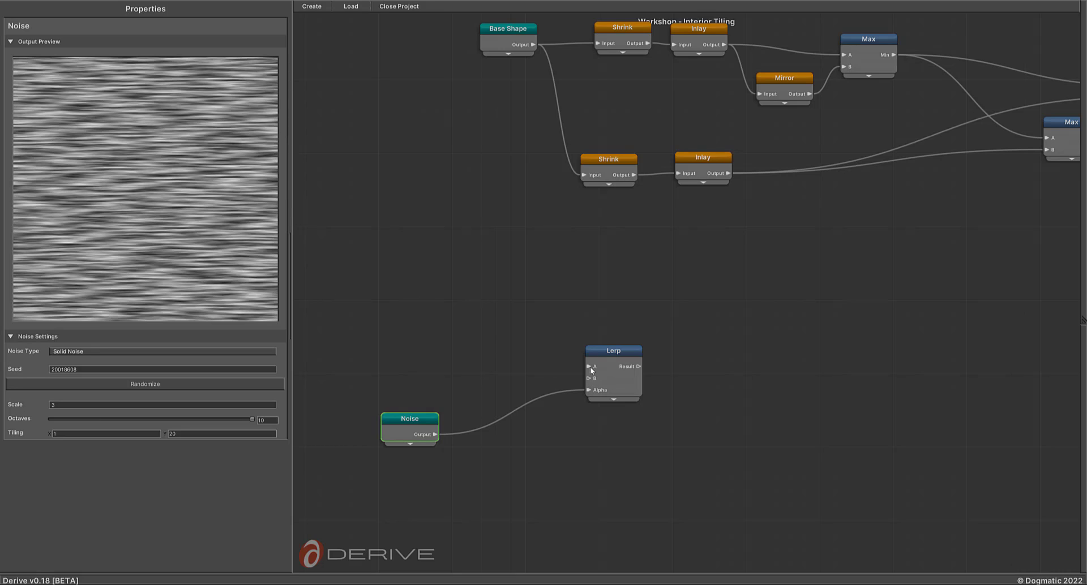
Insert a Seamless Mapping node between the Noise output and the Lerp node's Alpha input
left_click_drag(435, 434, 475, 415)
type("sea")
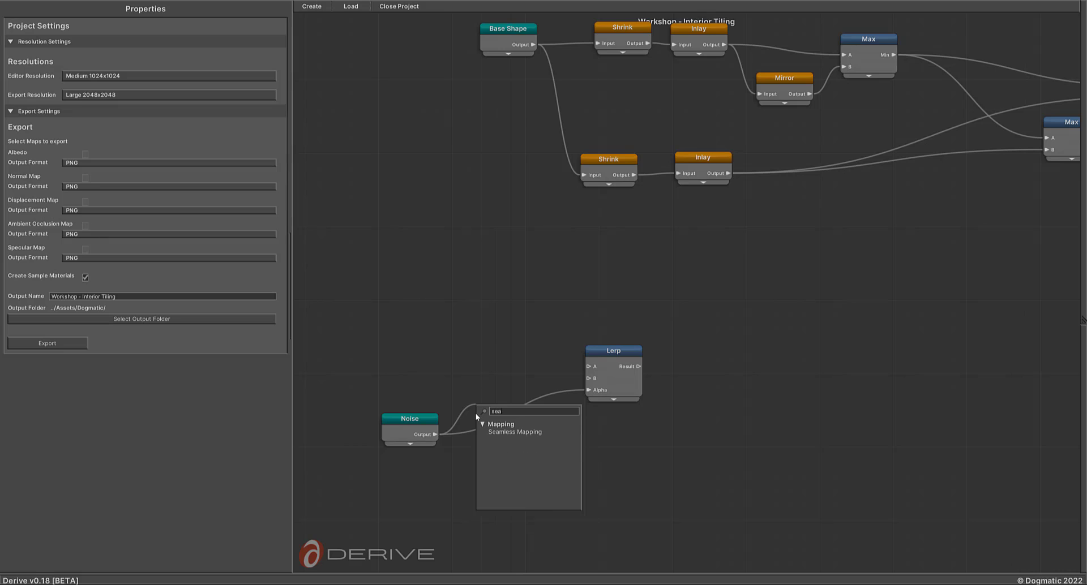
left_click(510, 431)
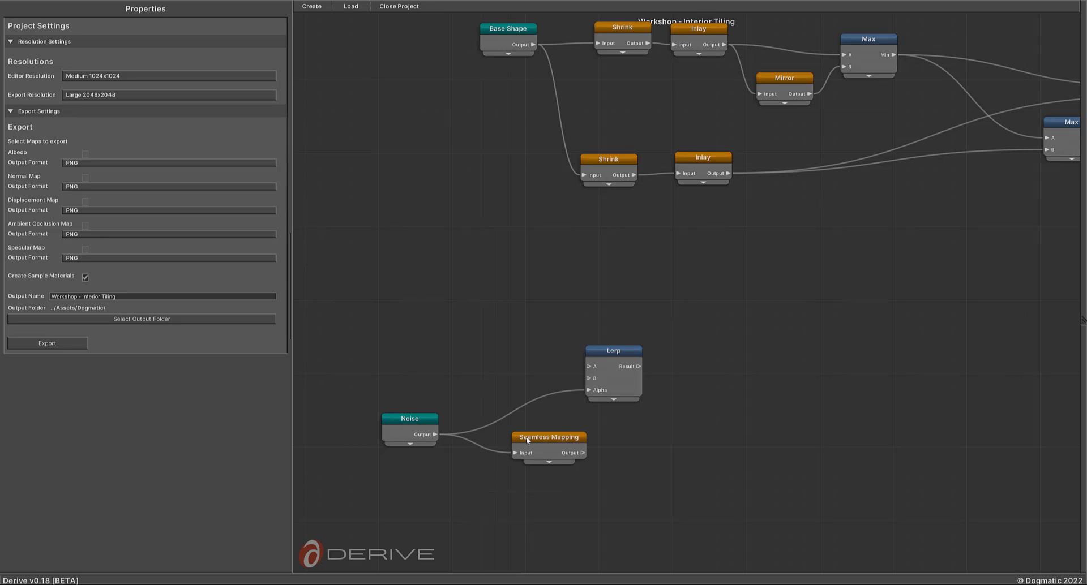
left_click_drag(525, 436, 504, 405)
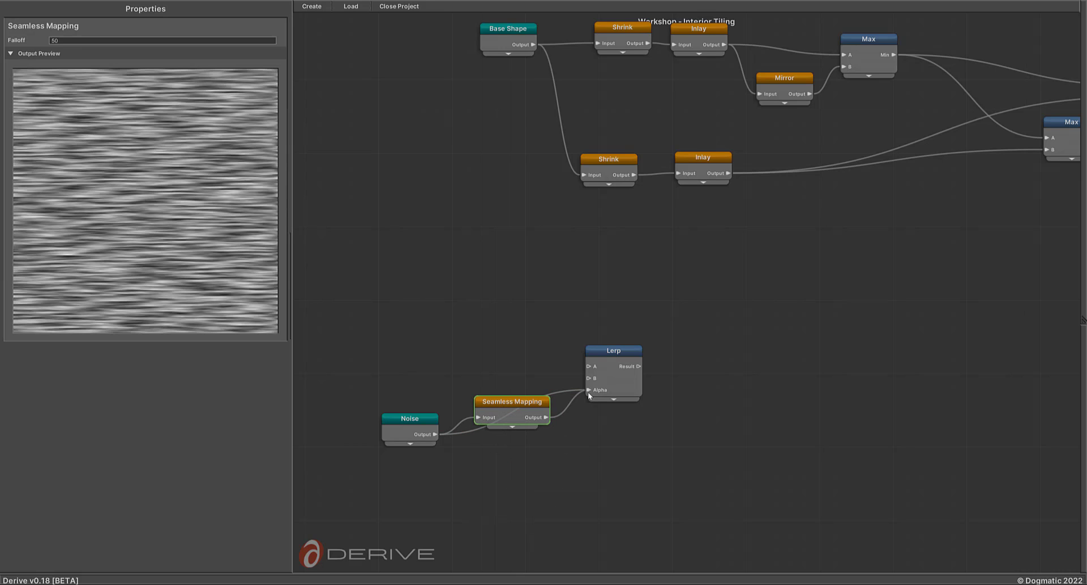
left_click_drag(587, 392, 587, 392)
left_click(507, 401)
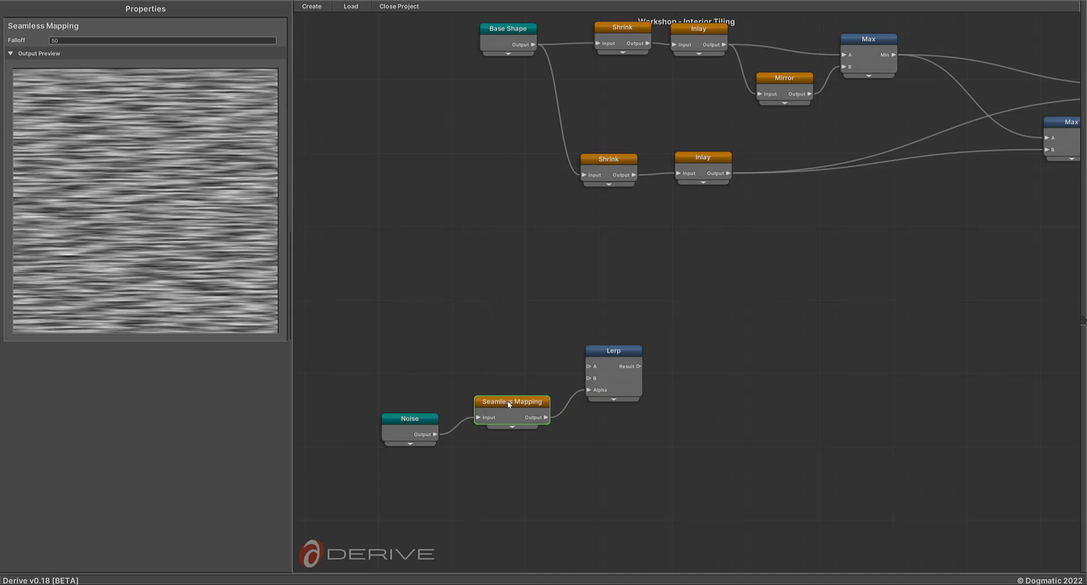
Set the Seamless Mapping falloff to 1 and line up the Noise and Seamless Mapping nodes below the Lerp
left_click(67, 43)
type("1")
middle_click_drag(452, 243, 513, 200)
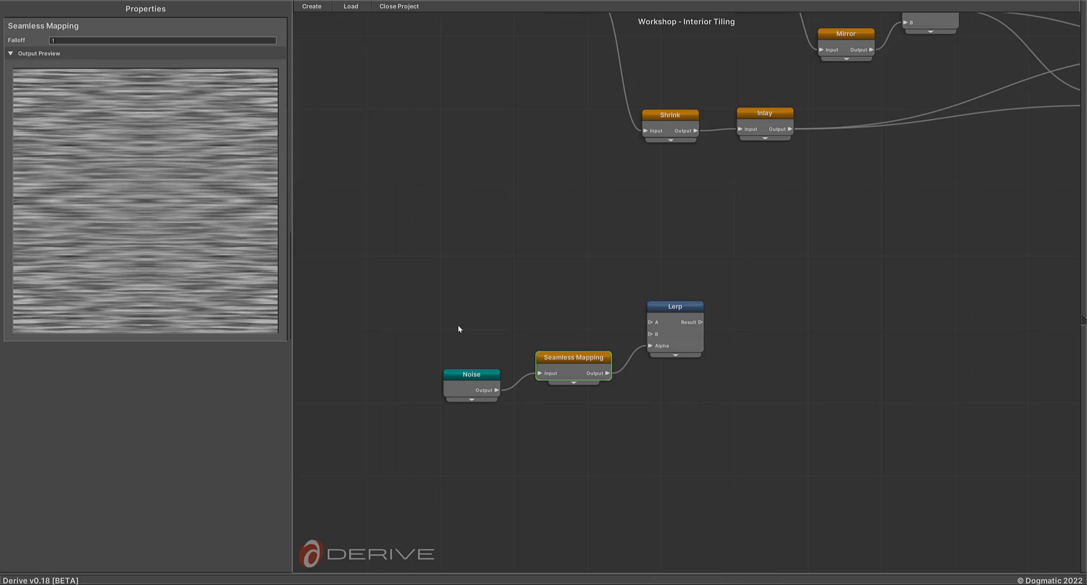
left_click_drag(490, 385, 617, 450)
left_click_drag(574, 355, 535, 383)
left_click_drag(427, 405, 441, 385)
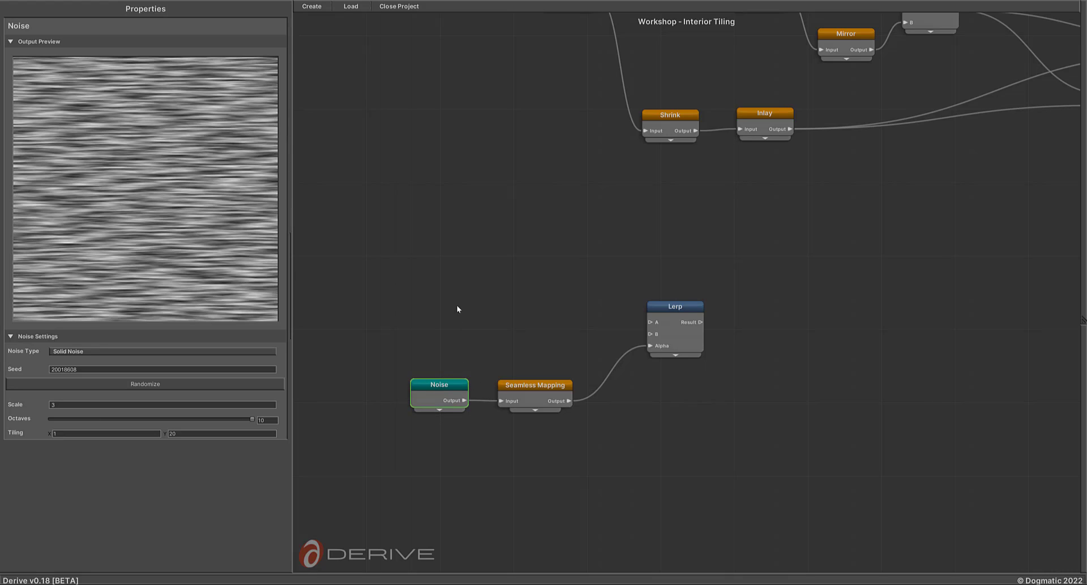
Add a Color node, duplicate it, and connect the two colors to the Lerp node's A and B inputs
key("space")
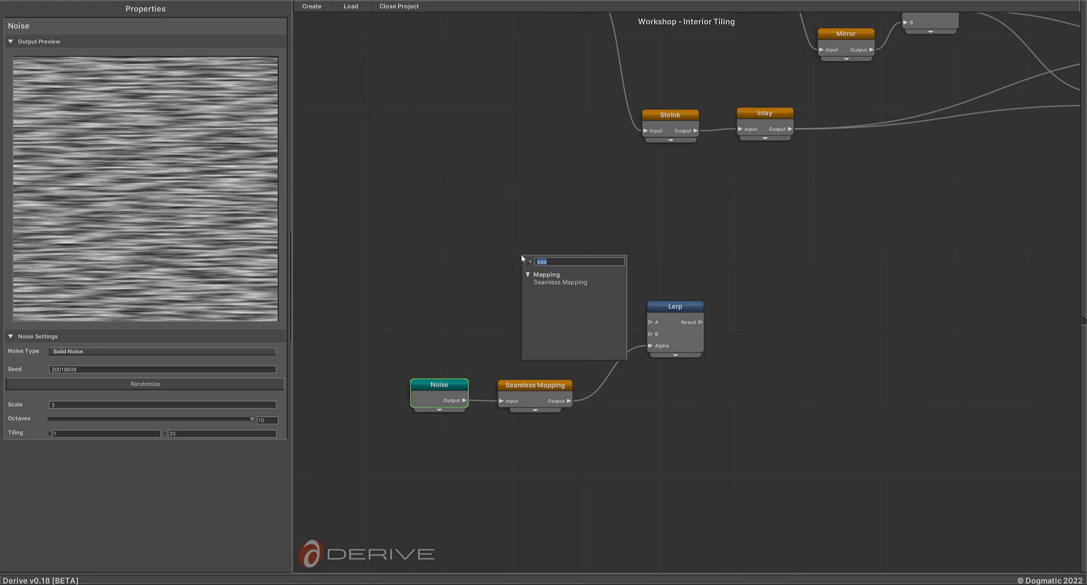
type("colo")
left_click(542, 283)
left_click_drag(561, 286, 525, 264)
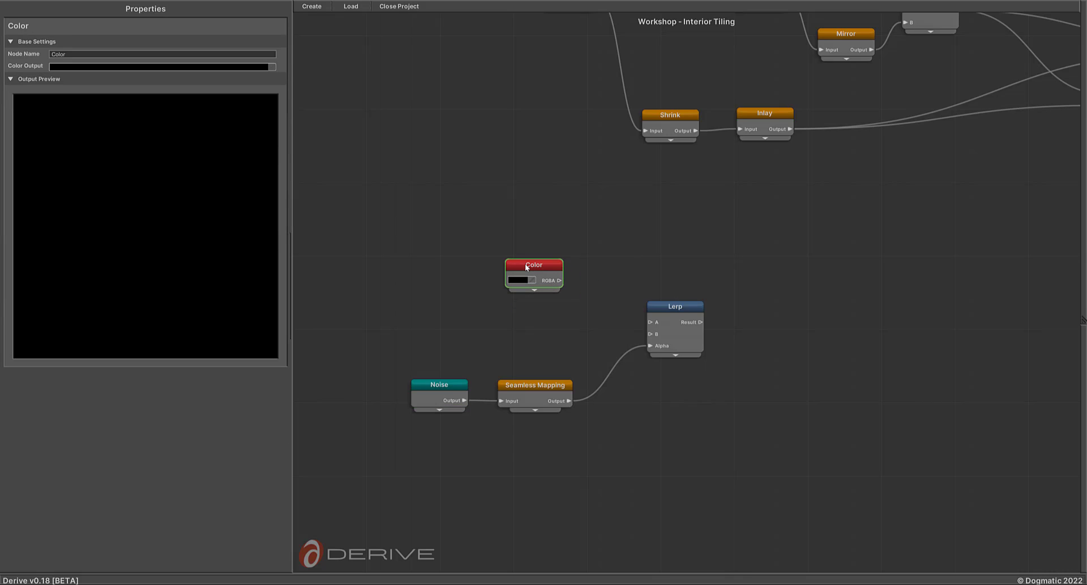
key("ctrl+d")
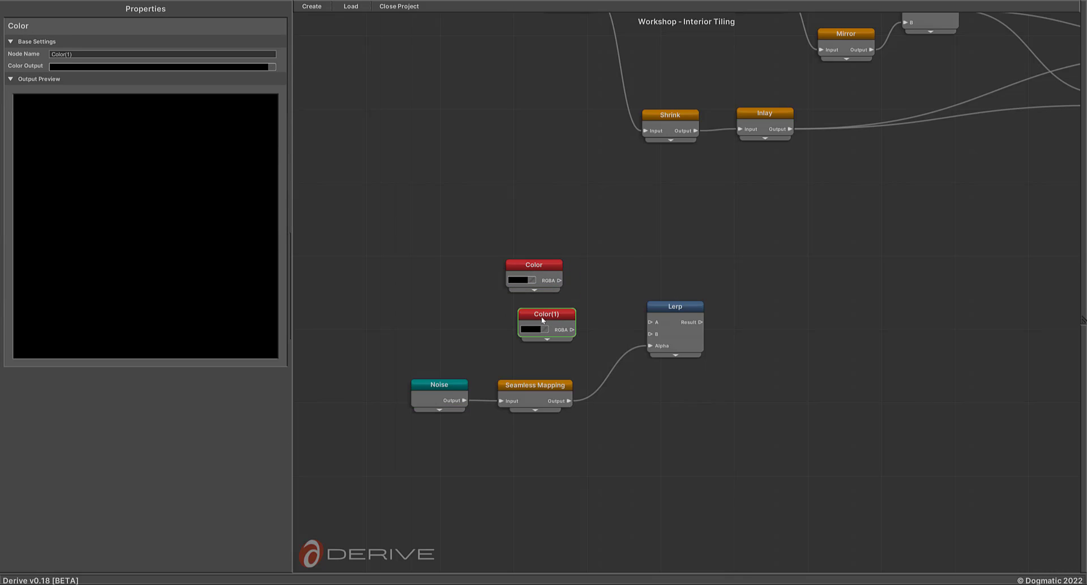
left_click_drag(541, 317, 535, 317)
left_click_drag(539, 265, 650, 322)
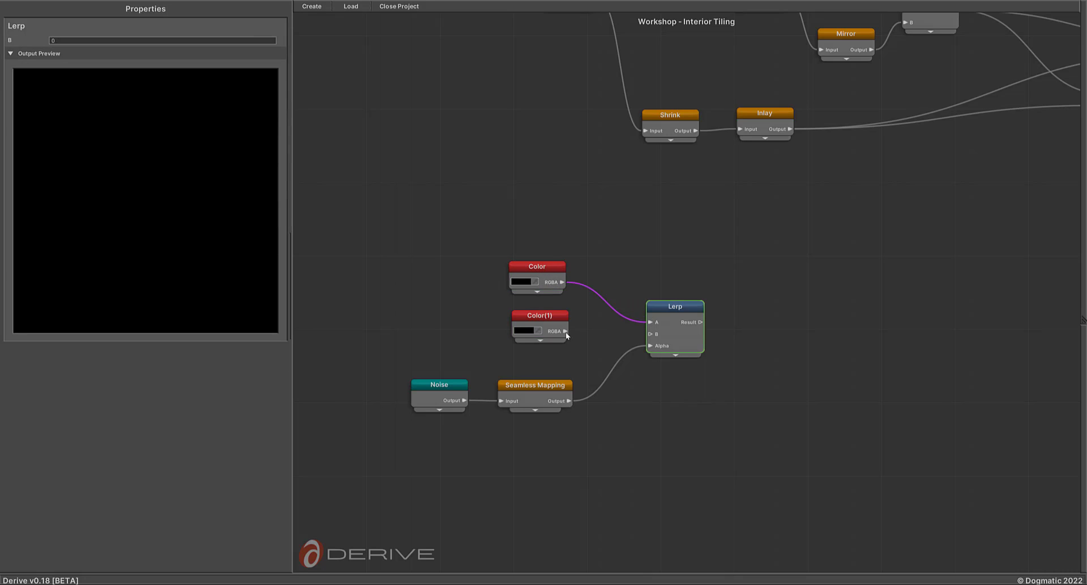
left_click_drag(564, 332, 649, 334)
Set the Color node feeding the Lerp's A input to a dark blue
left_click(534, 271)
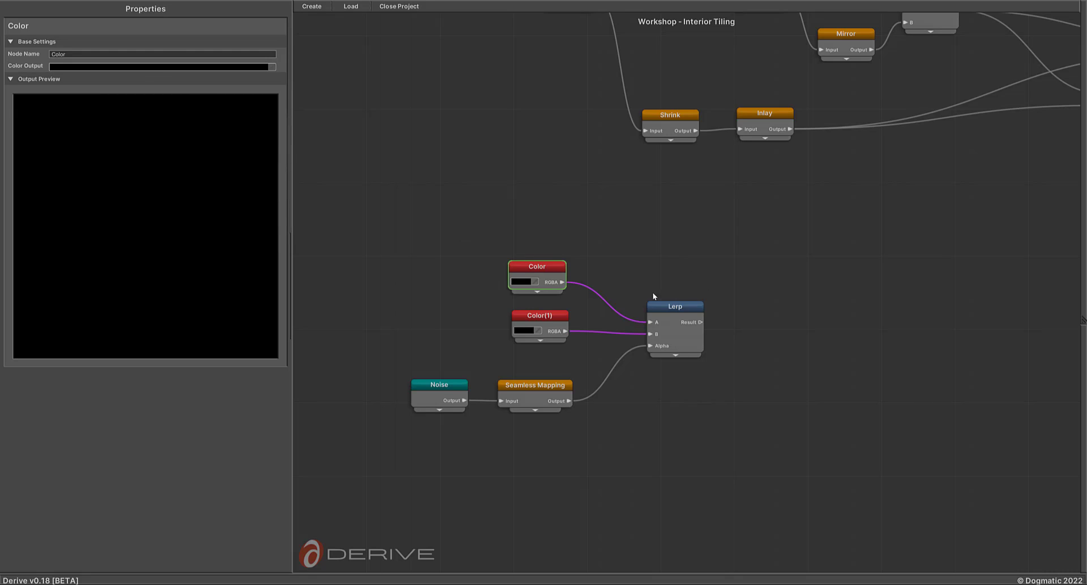
left_click(132, 67)
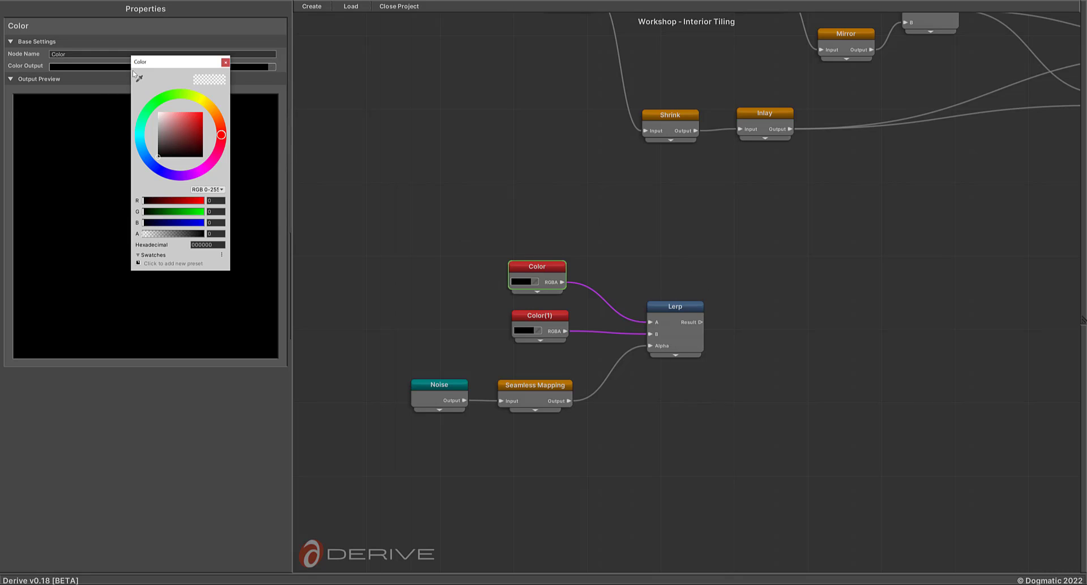
left_click(146, 160)
left_click_drag(184, 145, 187, 147)
Set the Color node feeding the Lerp's B input to the lighter blue 33538A and preview the Lerp output
left_click(525, 319)
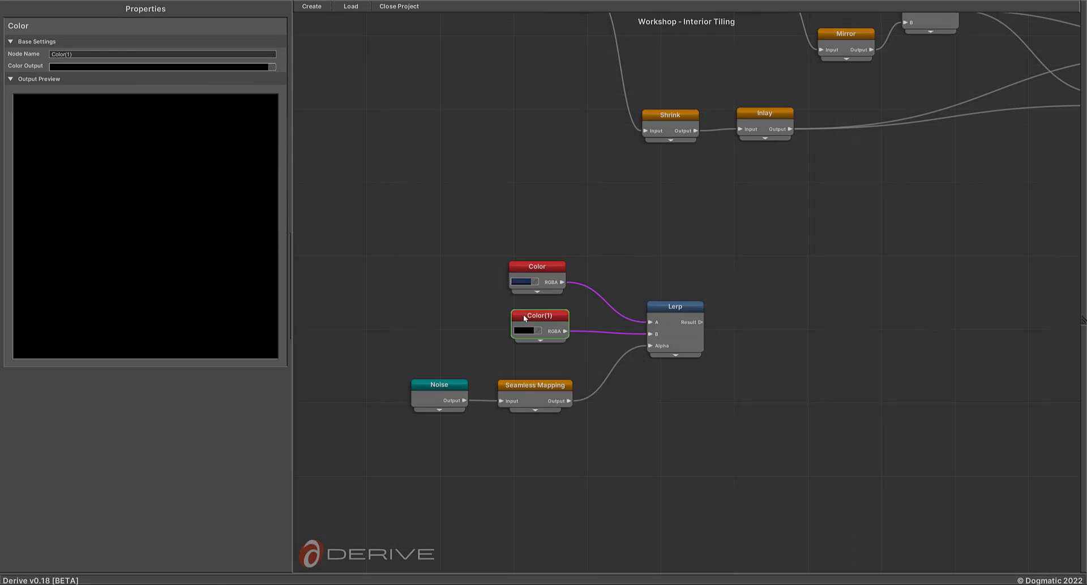
left_click(122, 67)
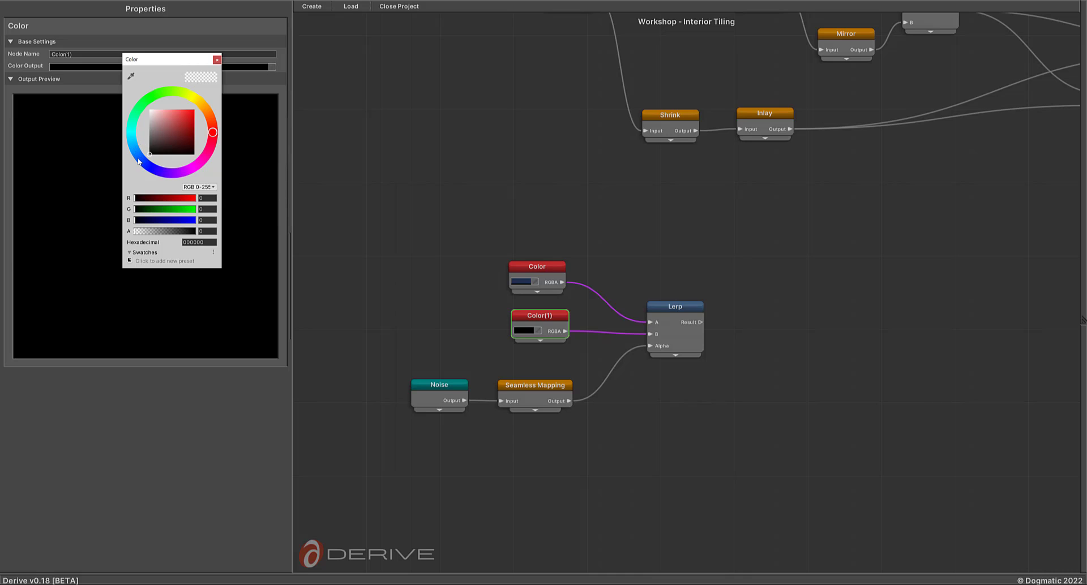
left_click_drag(168, 140, 179, 133)
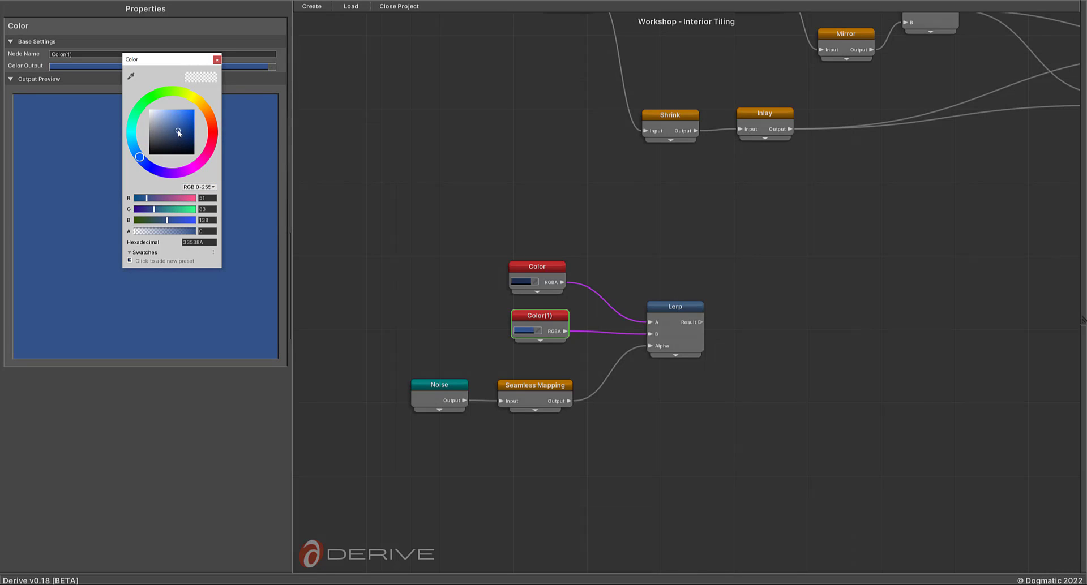
left_click(664, 307)
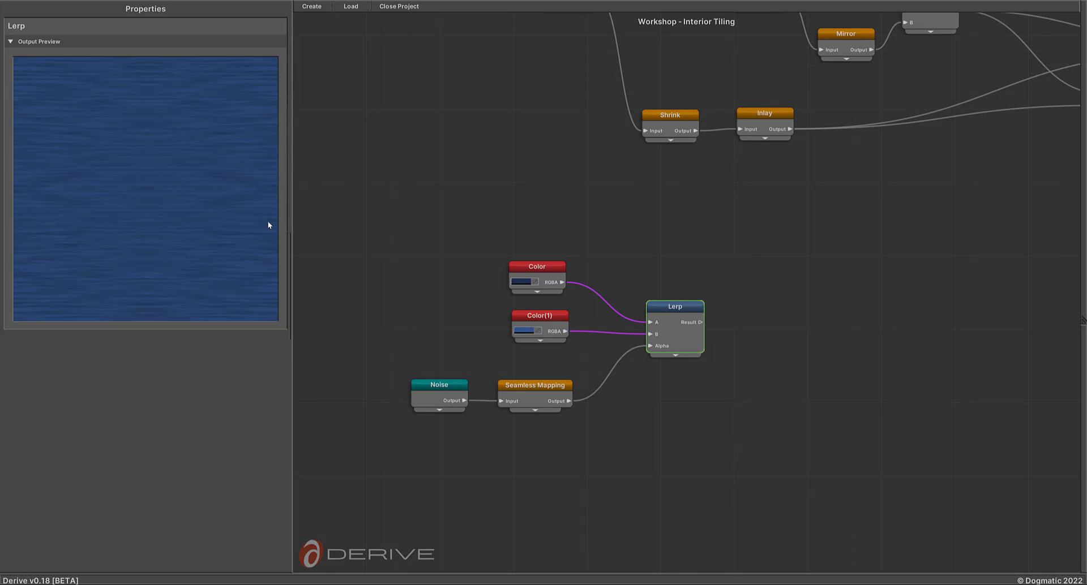
Duplicate the whole Color, Noise, Seamless Mapping and Lerp group and place the copy below the original
middle_click_drag(400, 251, 412, 152)
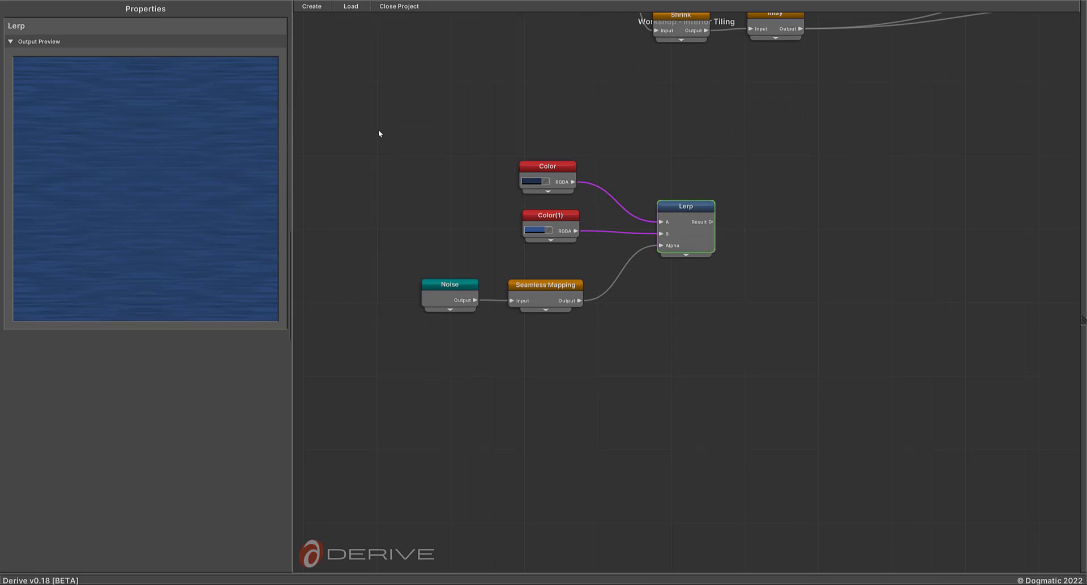
left_click_drag(378, 135, 769, 352)
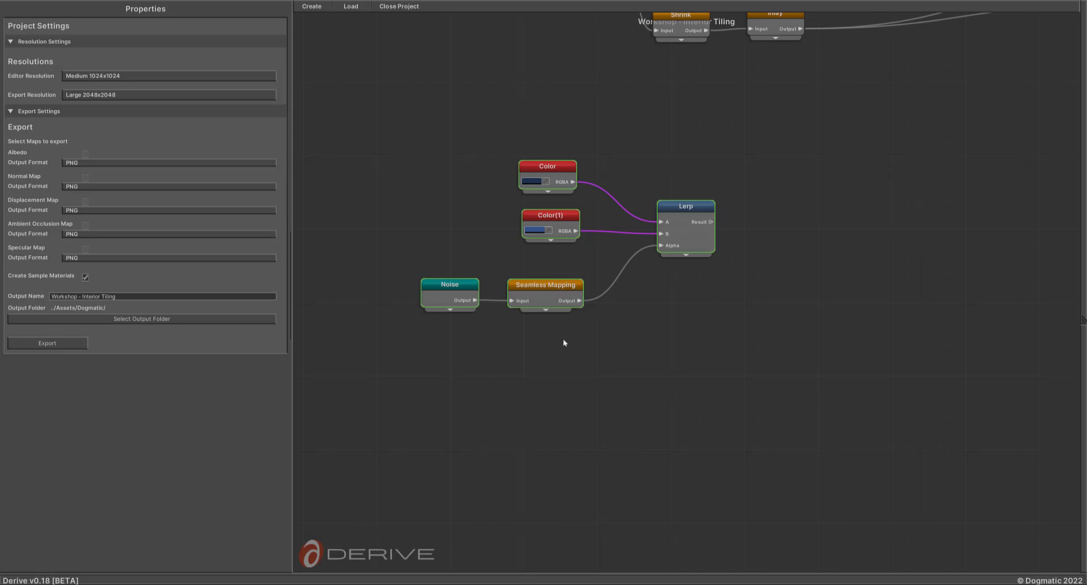
left_click(501, 418)
key("ctrl+v")
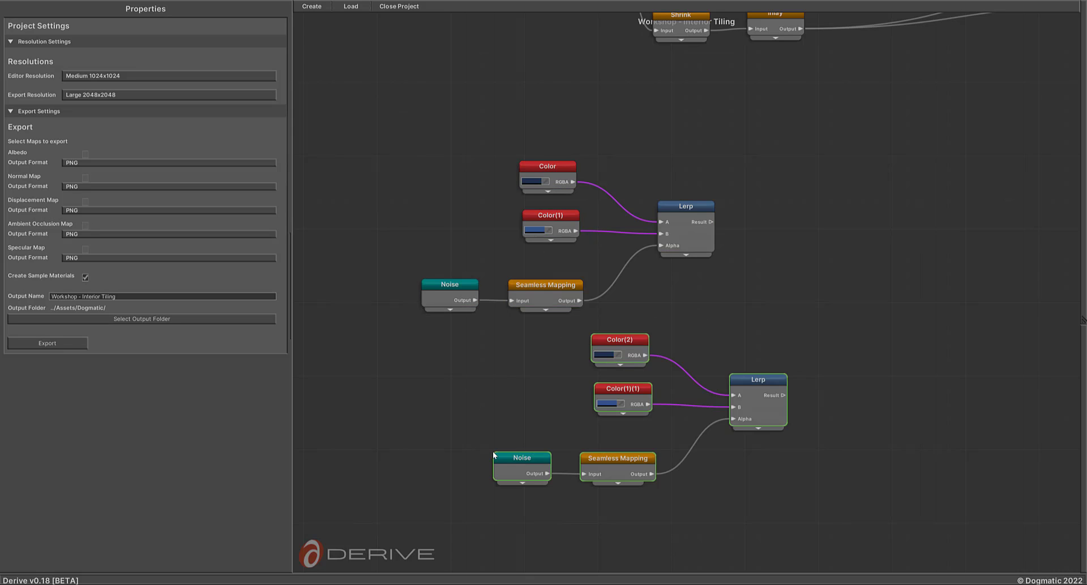
left_click_drag(627, 341, 560, 360)
middle_click_drag(698, 339, 723, 247)
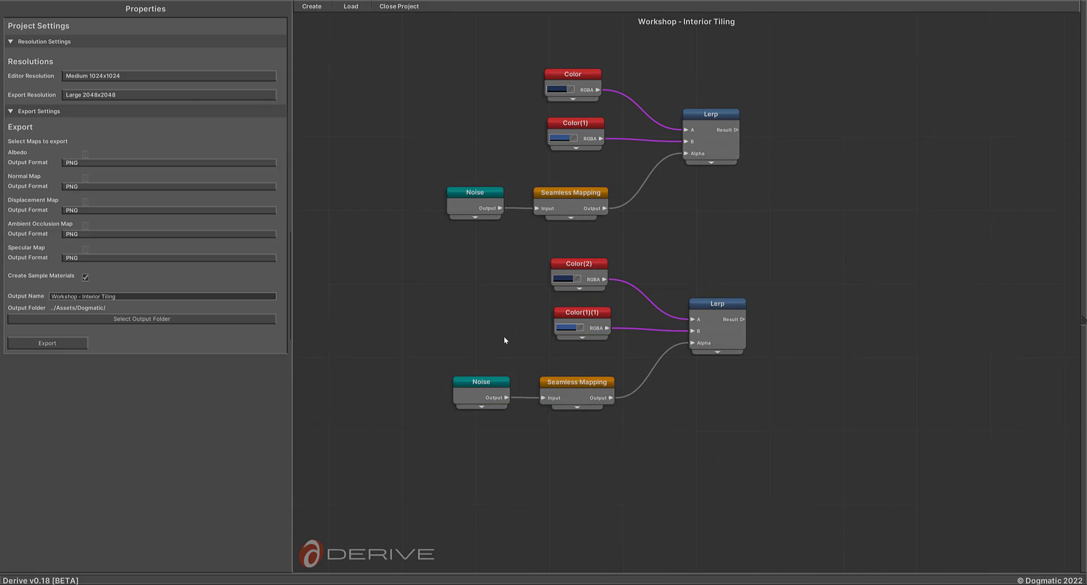
Randomize the seed of the copied Noise node
left_click(484, 385)
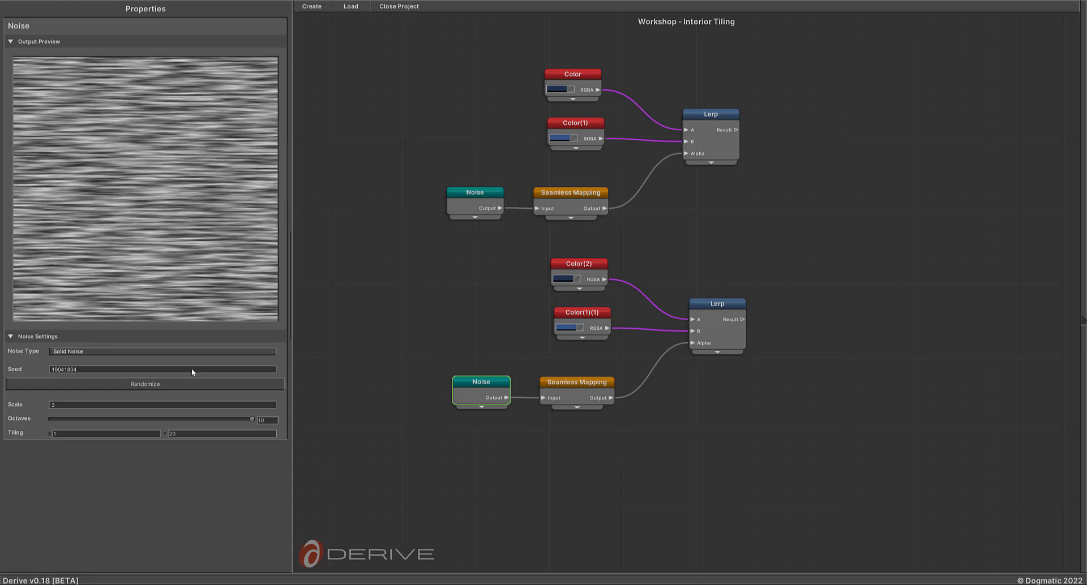
left_click(159, 384)
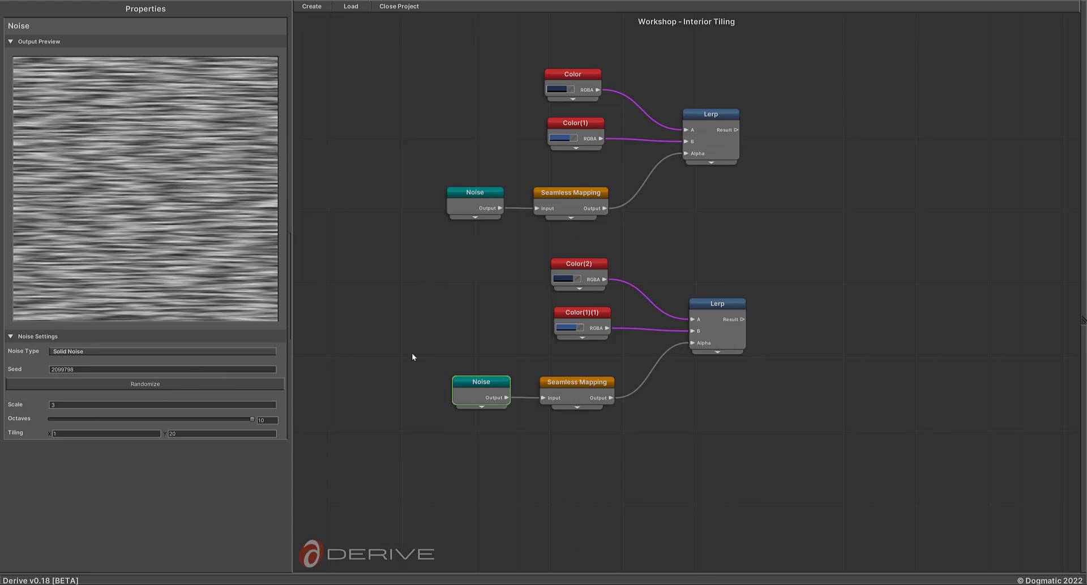
Set the copied Color node feeding the lower Lerp's B input to the teal 328589
left_click(583, 315)
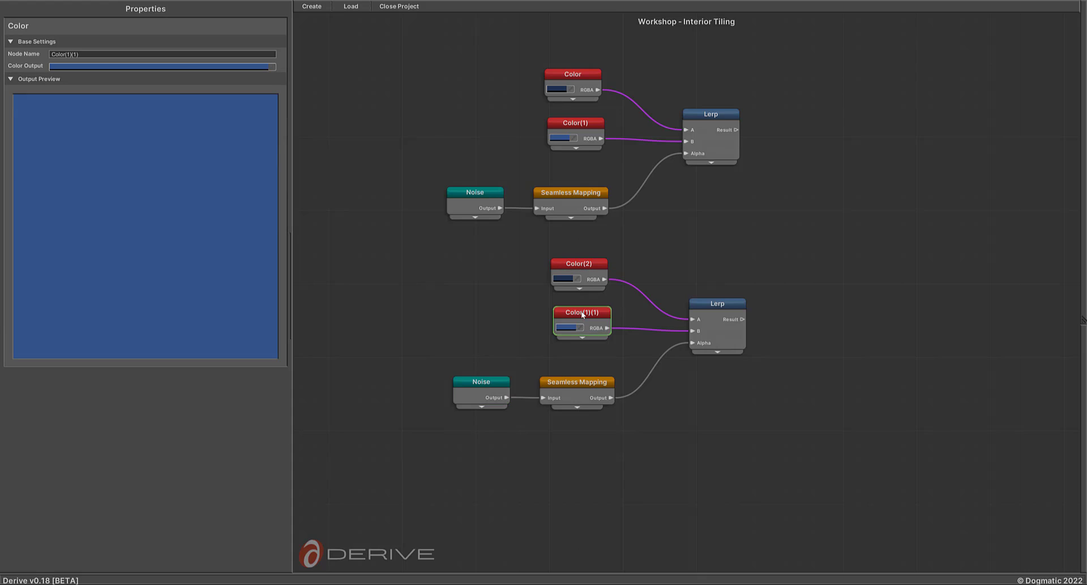
left_click(134, 67)
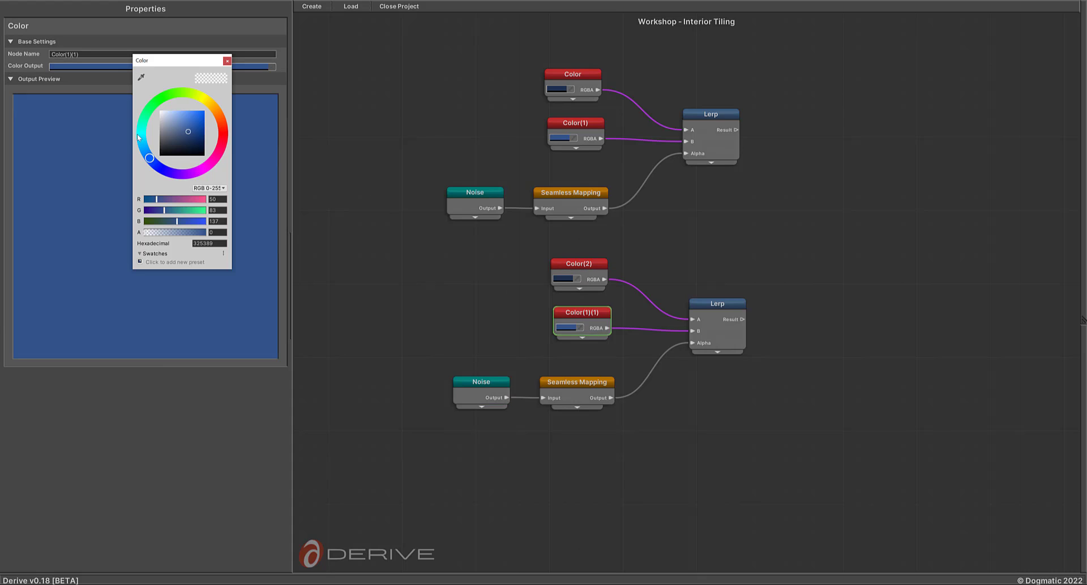
left_click(146, 137)
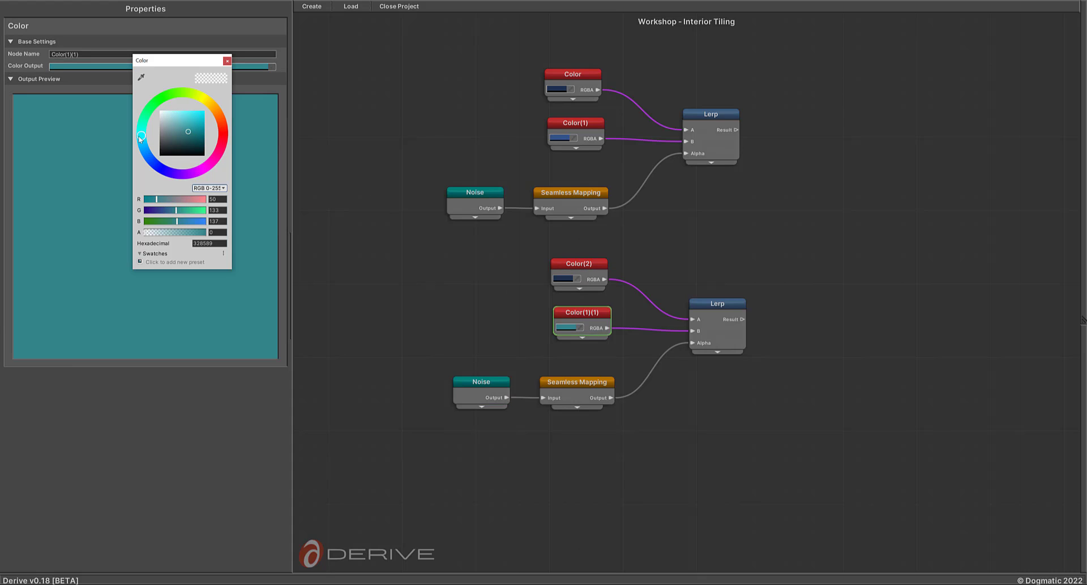
Set the Color node feeding the lower Lerp's A input to a light turquoise and preview that Lerp's output
left_click(572, 263)
left_click(123, 66)
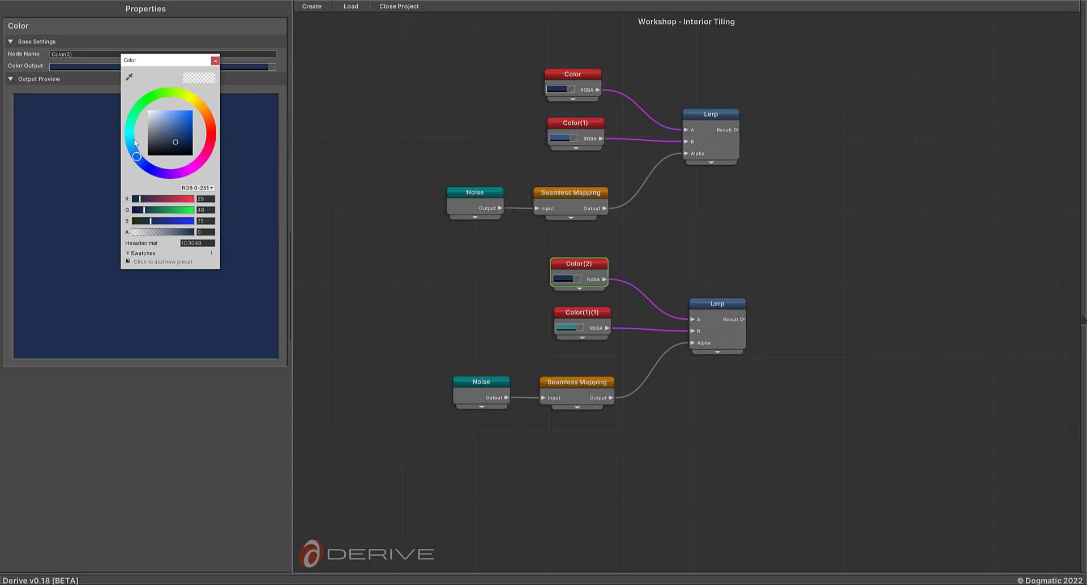
mouse_move(135, 142)
left_mouse_down()
mouse_move(129, 133)
mouse_move(168, 119)
left_mouse_up()
left_click(179, 125)
left_click(699, 304)
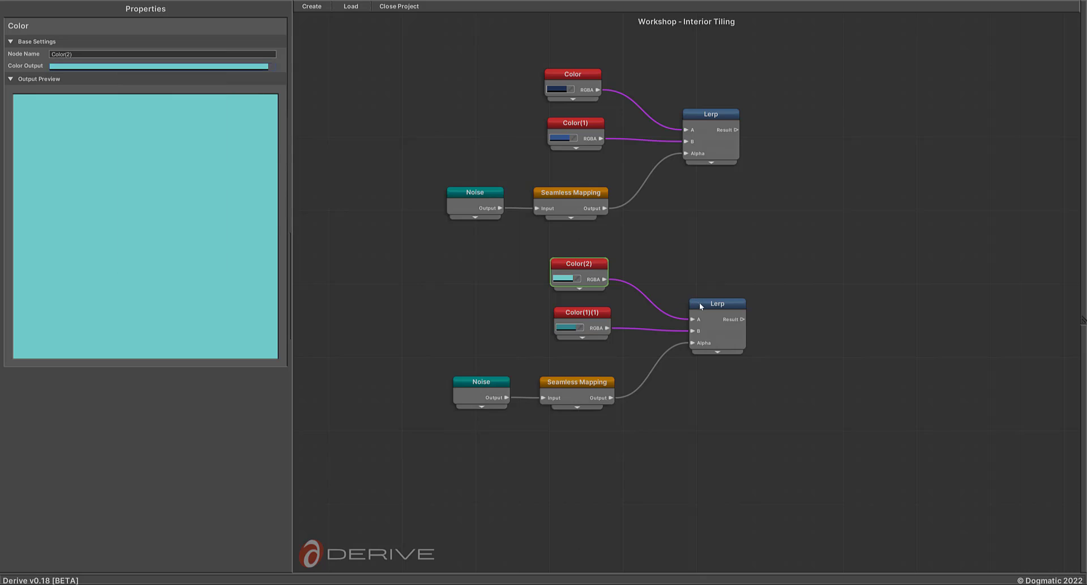
Add a third Lerp node and connect the upper Lerp's result to its A input and the lower Lerp's result to B
middle_click_drag(796, 238, 743, 206)
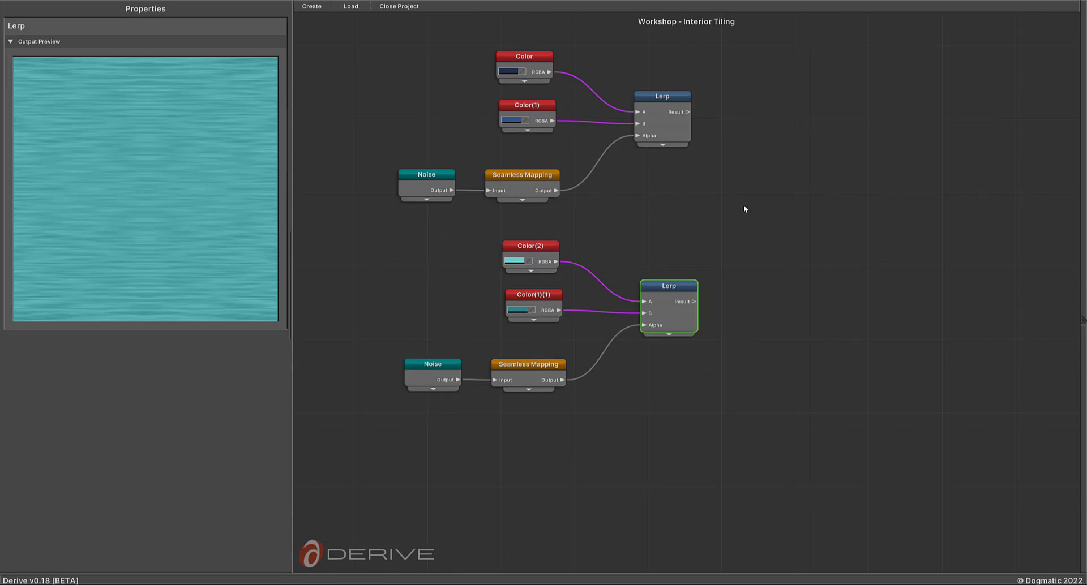
middle_click_drag(710, 375, 657, 368)
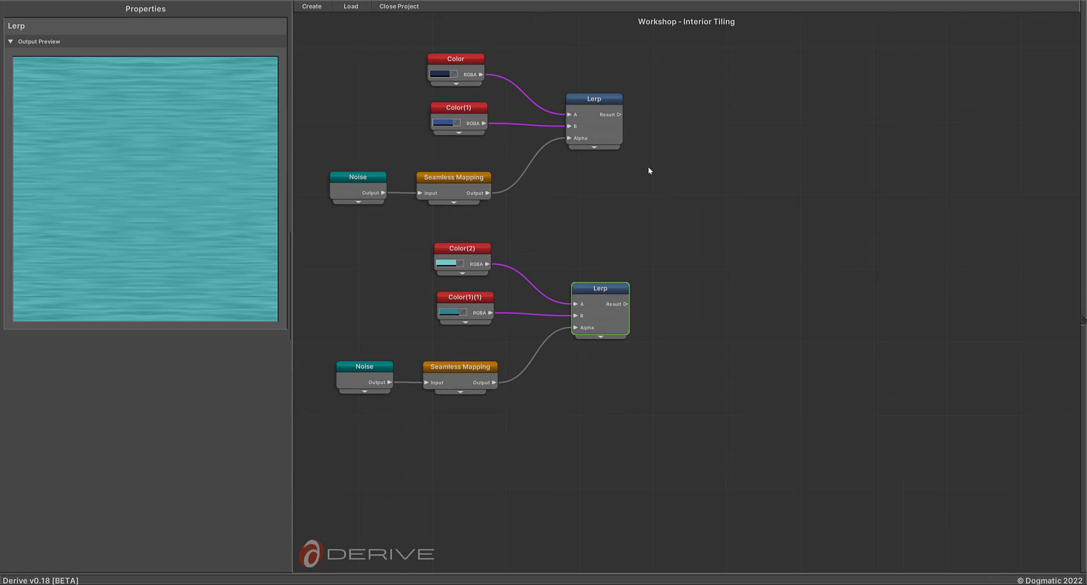
key("l")
left_click(719, 219)
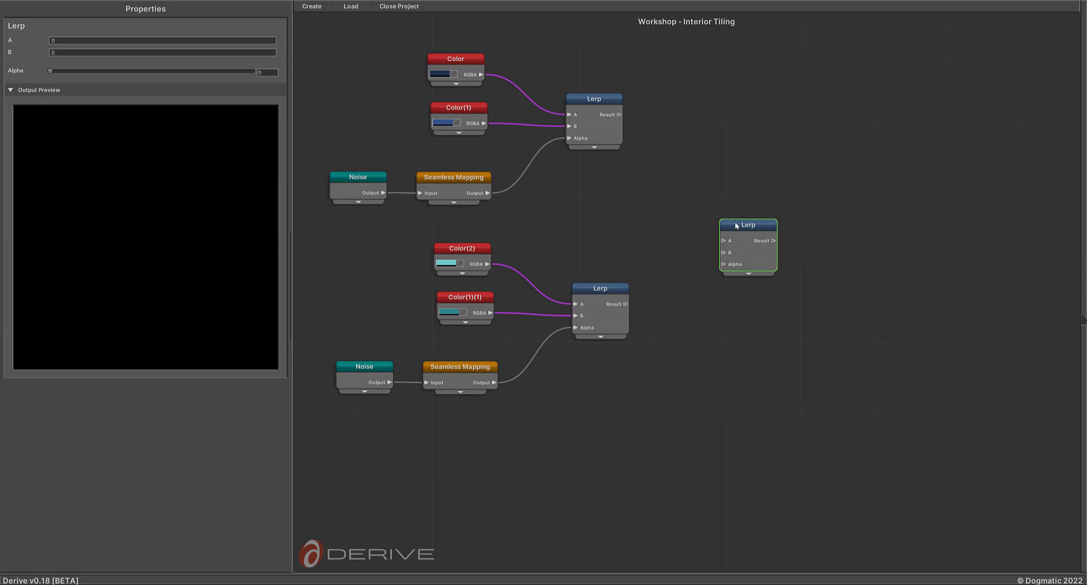
left_click_drag(736, 225, 740, 226)
left_click_drag(618, 115, 727, 240)
left_click_drag(633, 299, 724, 251)
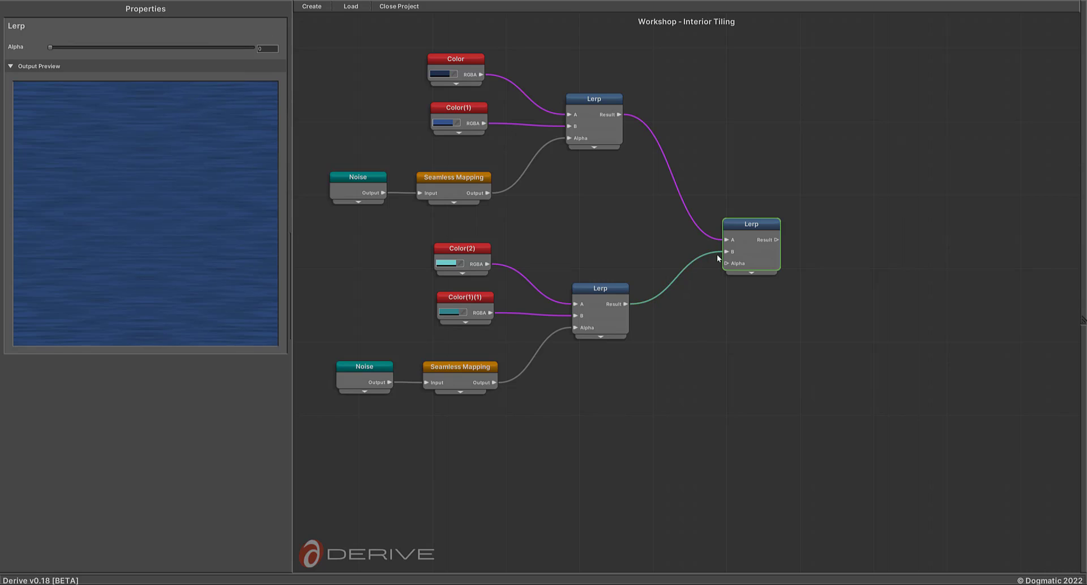
Add a Gradient node below the lower Seamless Mapping node
right_click(556, 400)
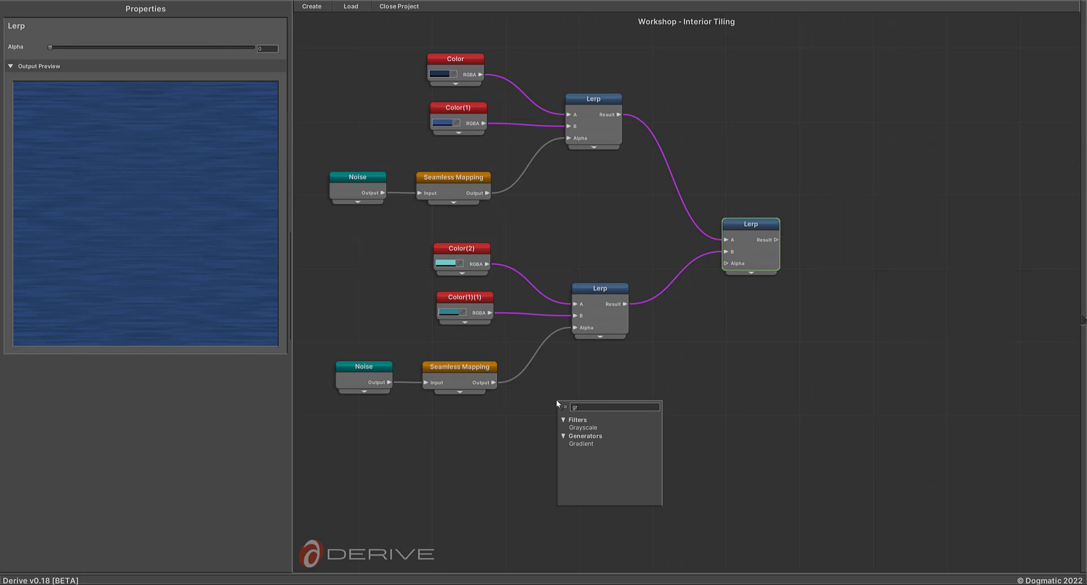
type("gra")
left_click(578, 447)
left_click_drag(595, 443, 476, 437)
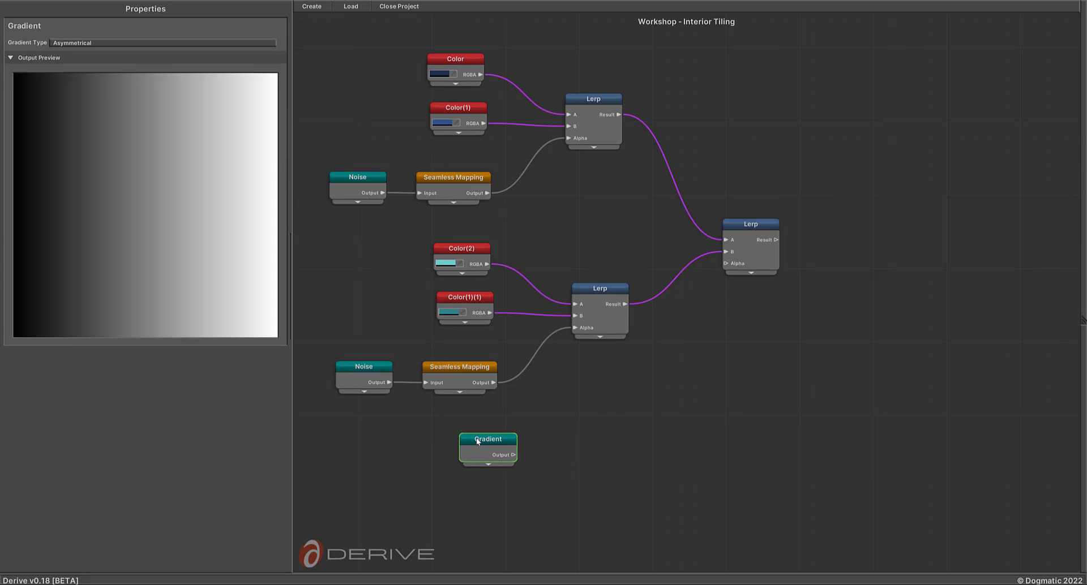
Run the Gradient through a new Rotate node set to -90 and connect it to the combining Lerp's Alpha input
left_click_drag(548, 453, 549, 456)
type("rot")
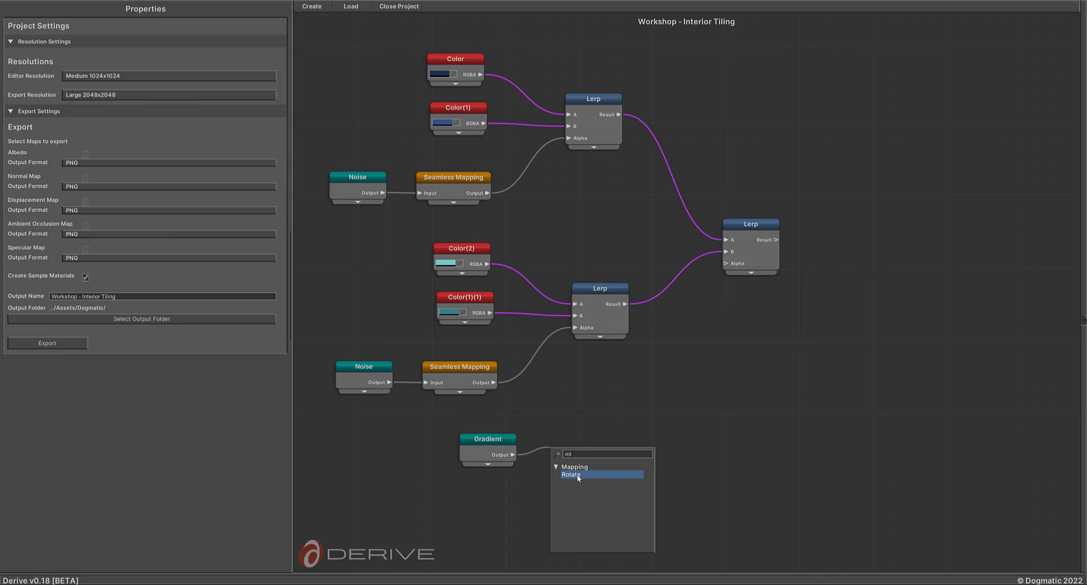
left_click(574, 475)
left_click(264, 45)
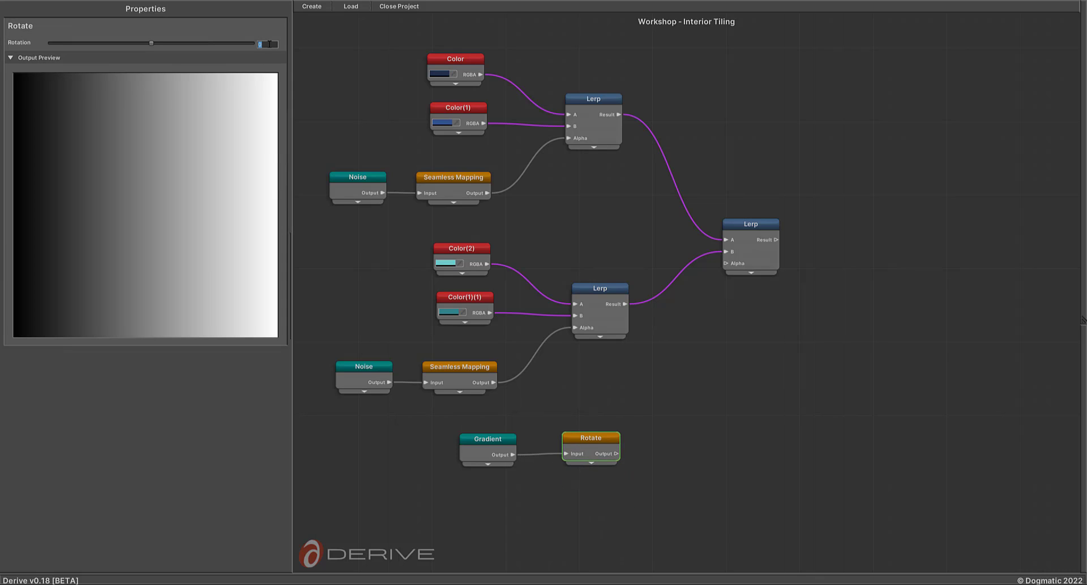
type("-90")
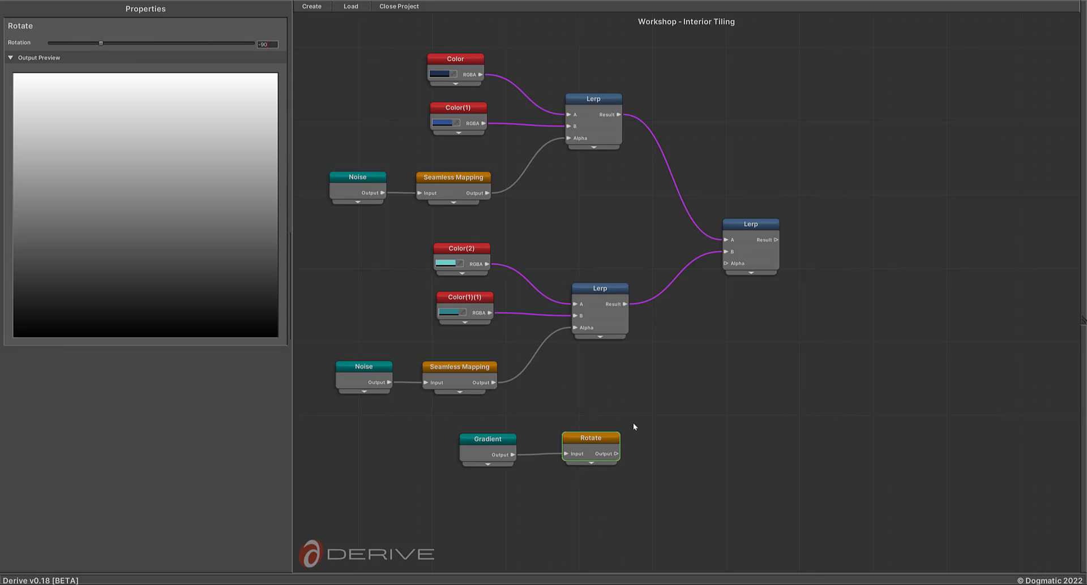
left_click_drag(615, 454, 727, 264)
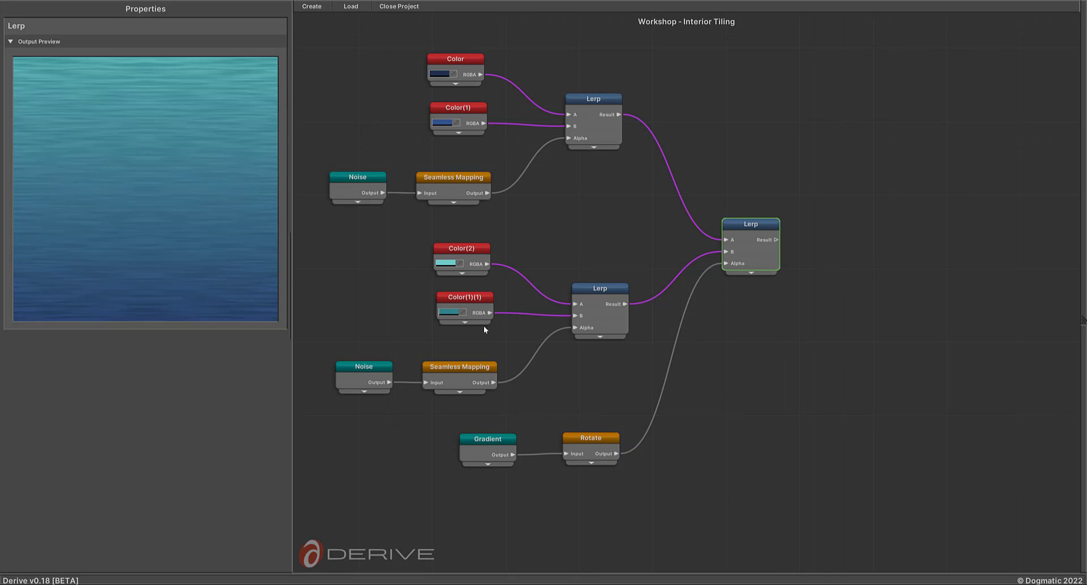
left_click_drag(290, 274, 317, 285)
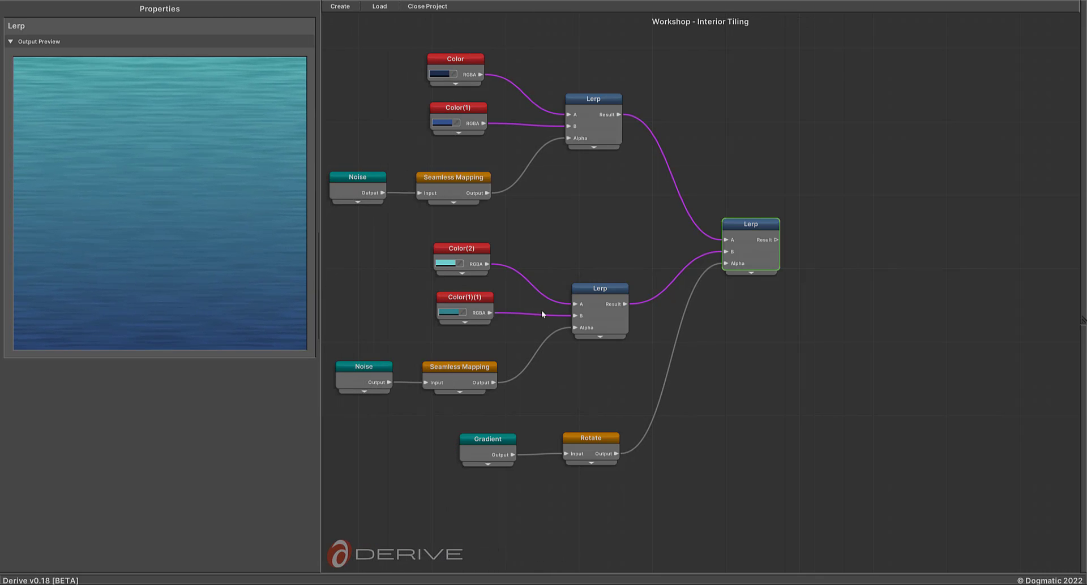
Add a Tiling & Offset node fed by the combining Lerp's result and place it beside that Lerp
middle_click_drag(757, 350, 677, 384)
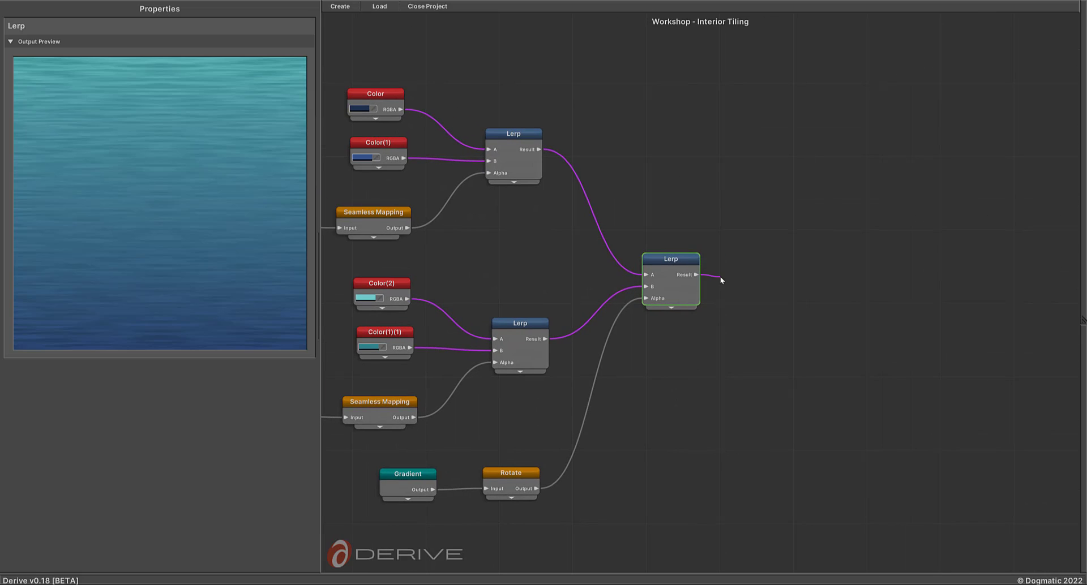
left_click_drag(725, 275, 724, 277)
type("tiling")
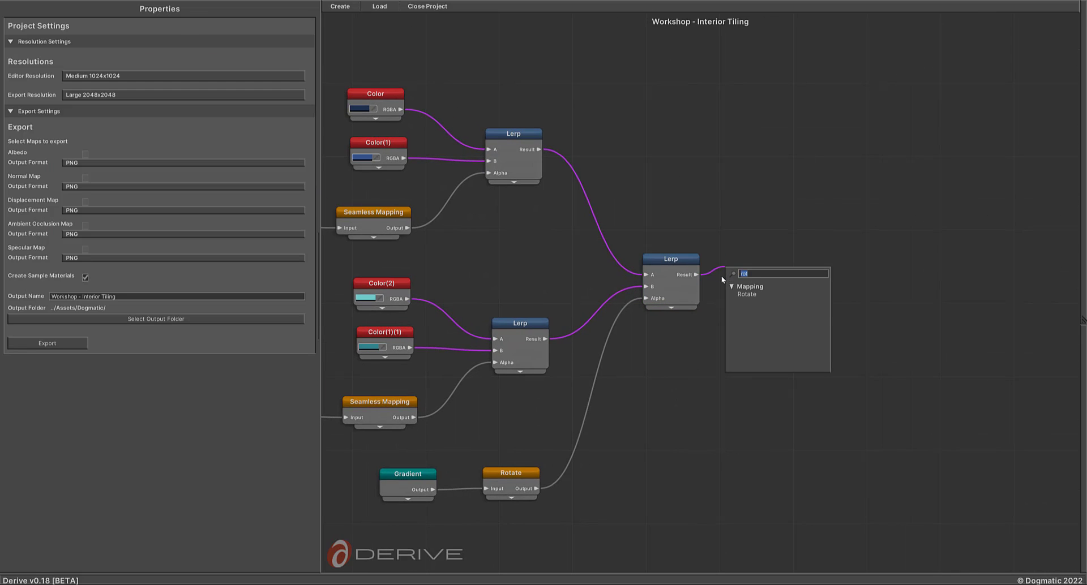
left_click(750, 296)
left_click_drag(753, 301, 745, 262)
Set the Tiling & Offset node's tiling to 3 in both directions
left_click(80, 41)
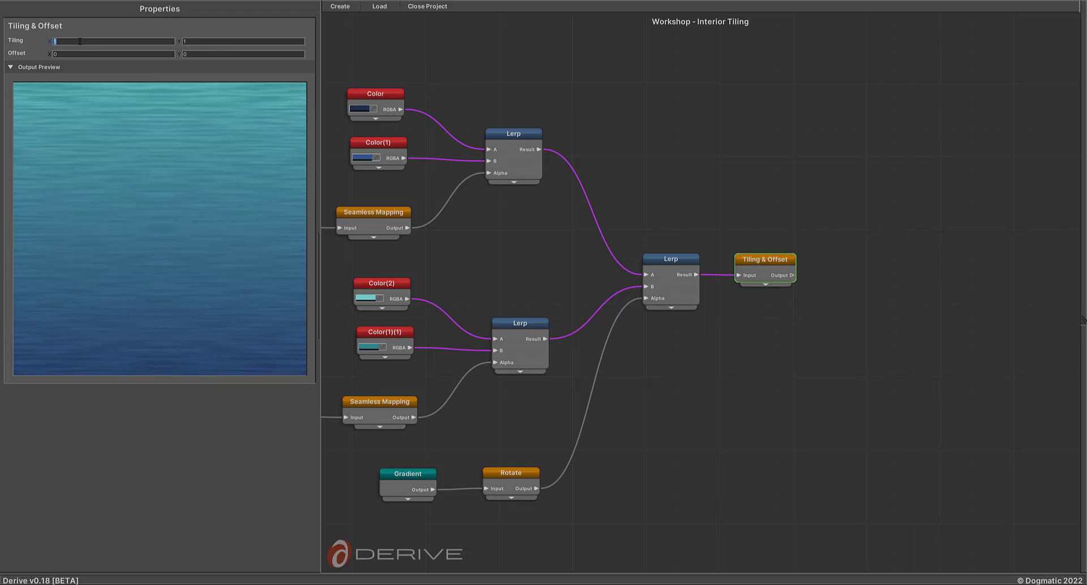
type("3")
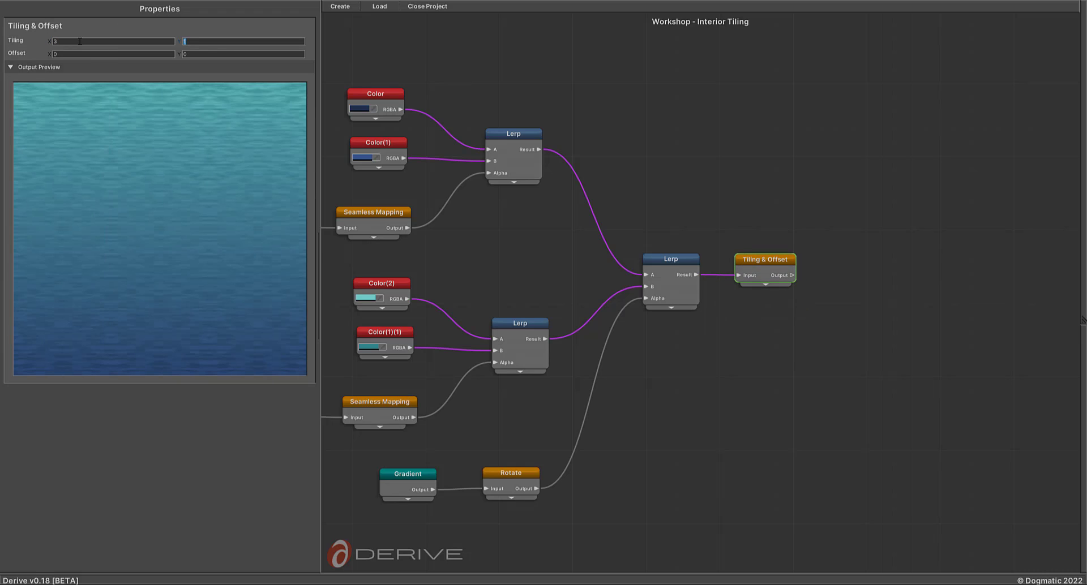
type("3")
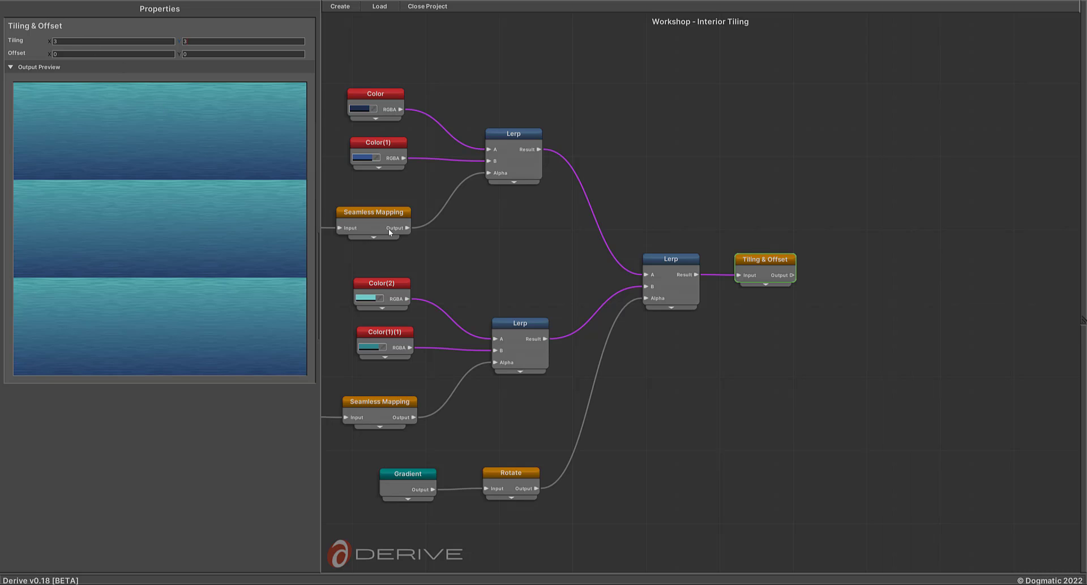
Change the vertical tiling of both Noise nodes, using 10 for the upper one, and preview the Tiling & Offset output
middle_click_drag(463, 236, 662, 238)
left_click(484, 214)
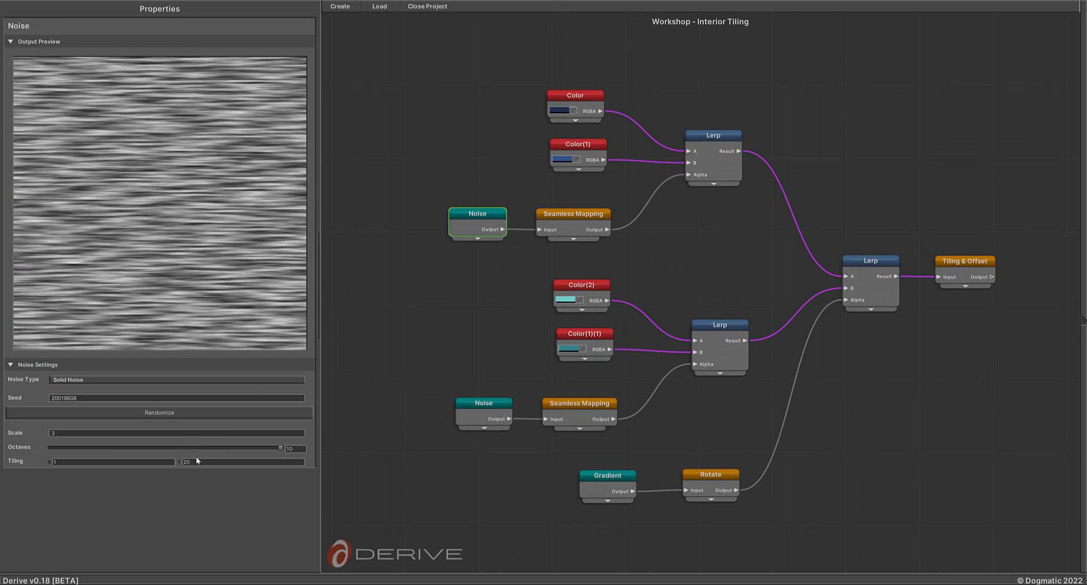
left_click(194, 461)
type("10")
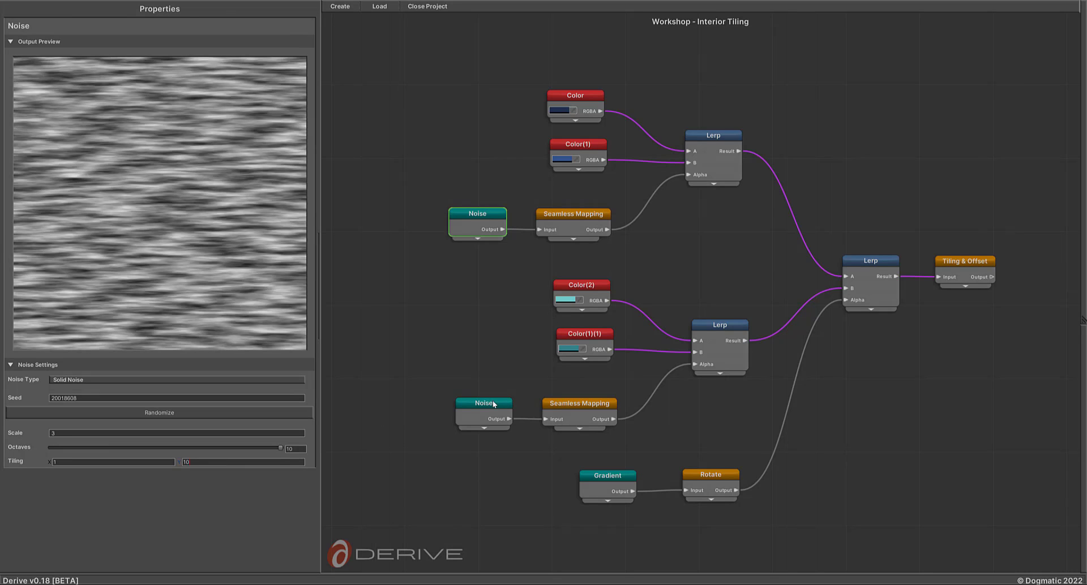
left_click(494, 404)
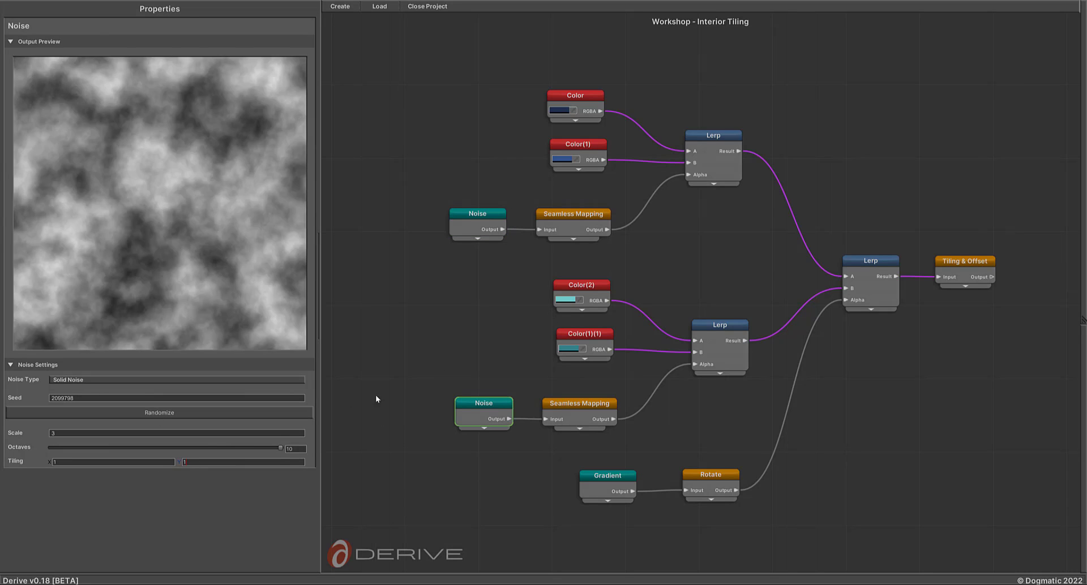
left_click(945, 262)
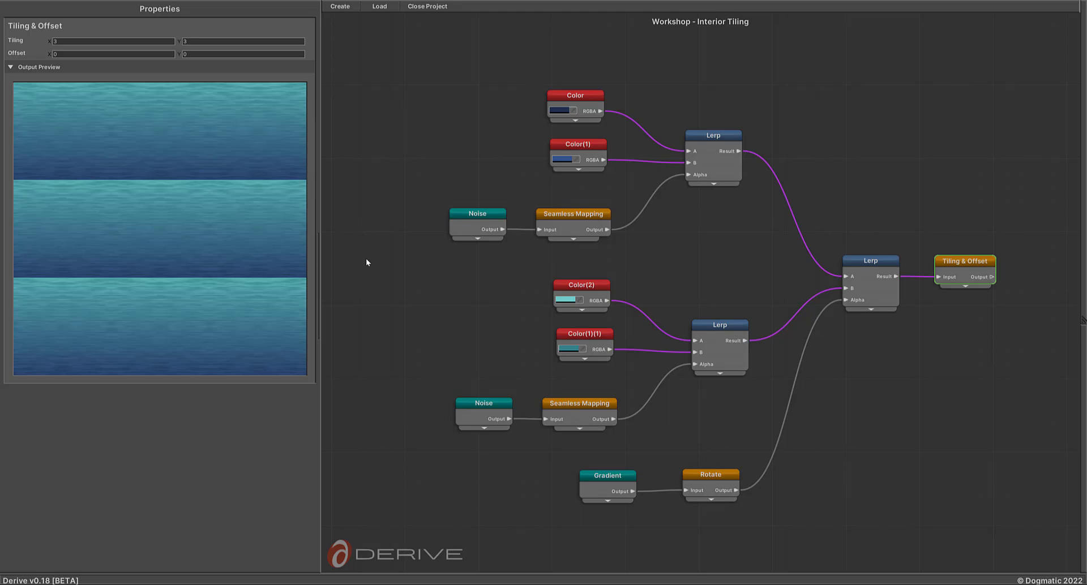
Feed the Tiling & Offset output into a new Set Variable node and name the variable Color 1
middle_click_drag(447, 330, 450, 296)
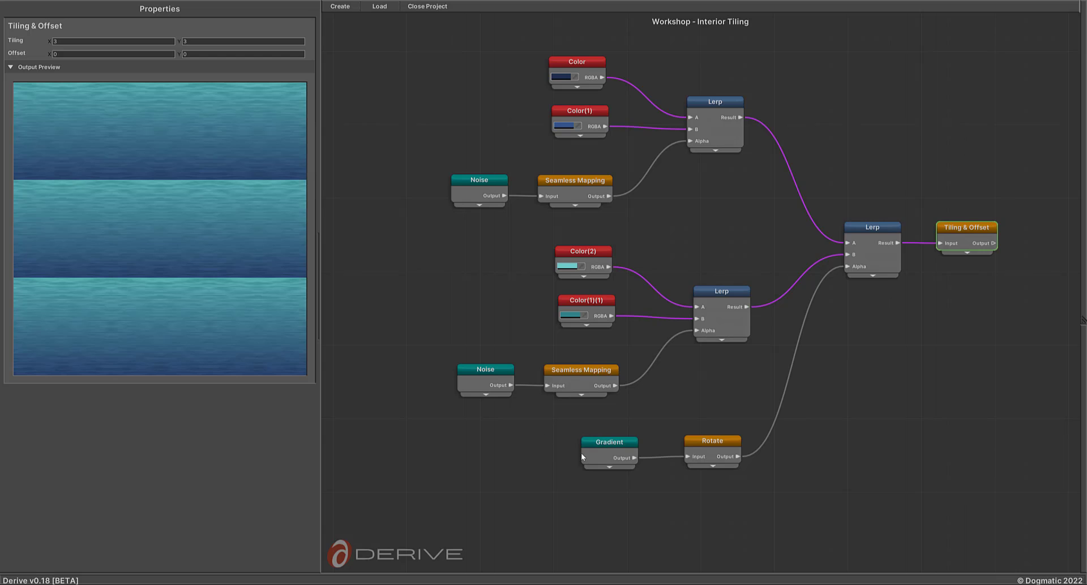
middle_click_drag(516, 458, 486, 378)
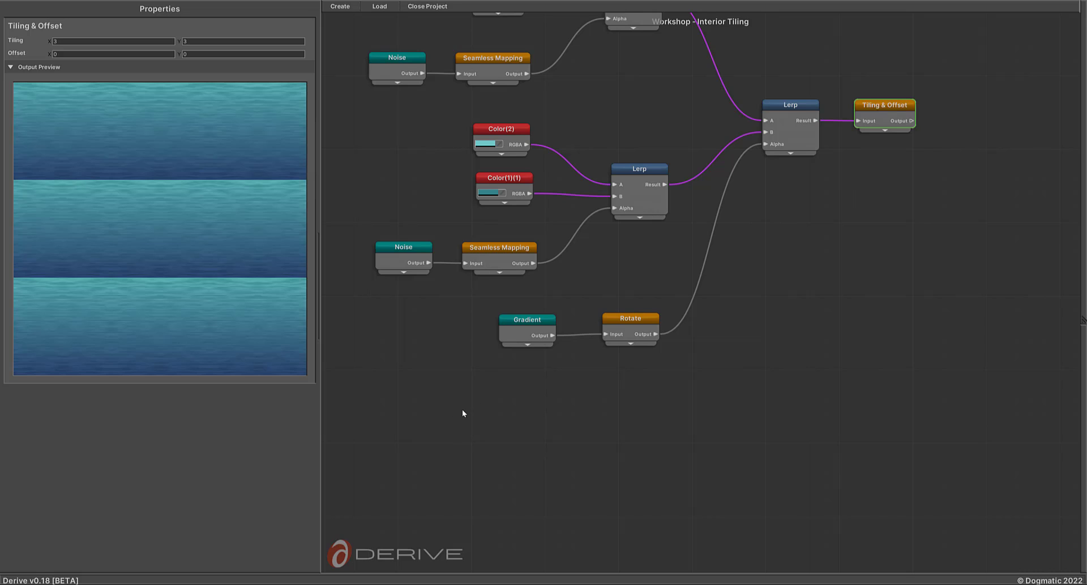
middle_click_drag(671, 392, 409, 540)
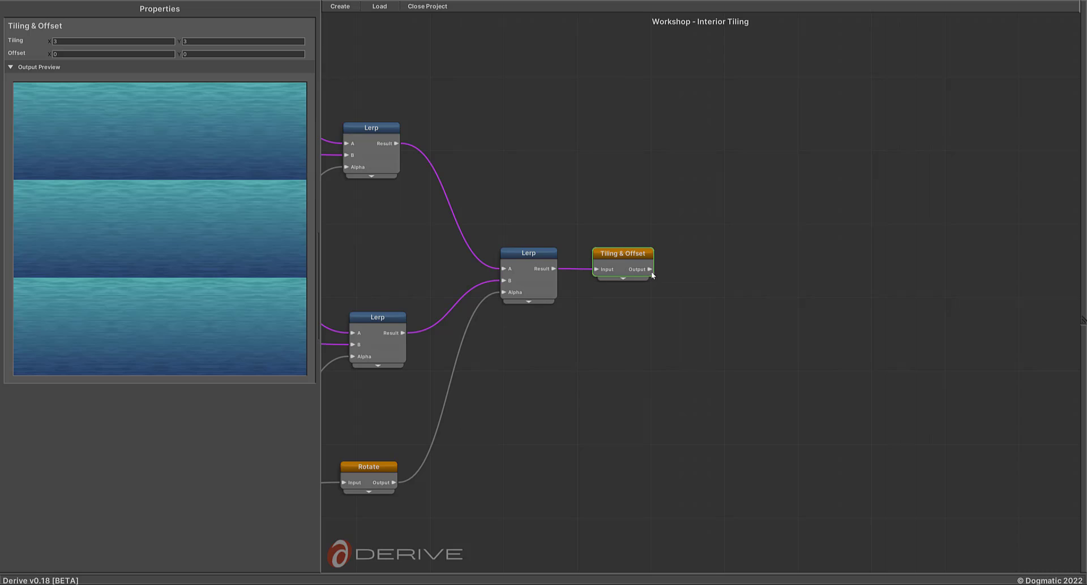
left_click_drag(674, 273, 678, 262)
type("set")
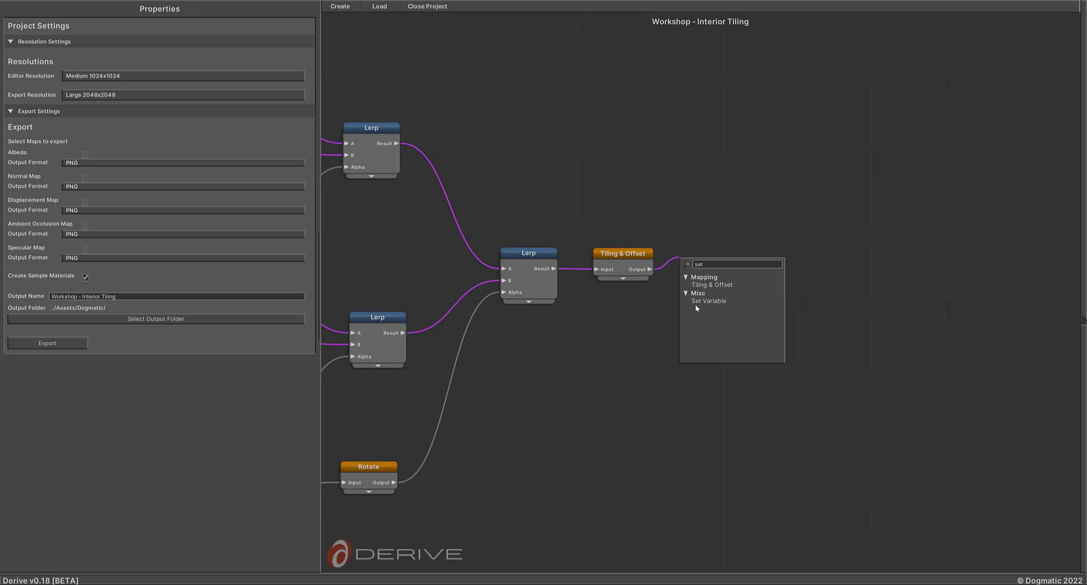
left_click(712, 301)
left_click_drag(738, 307, 705, 258)
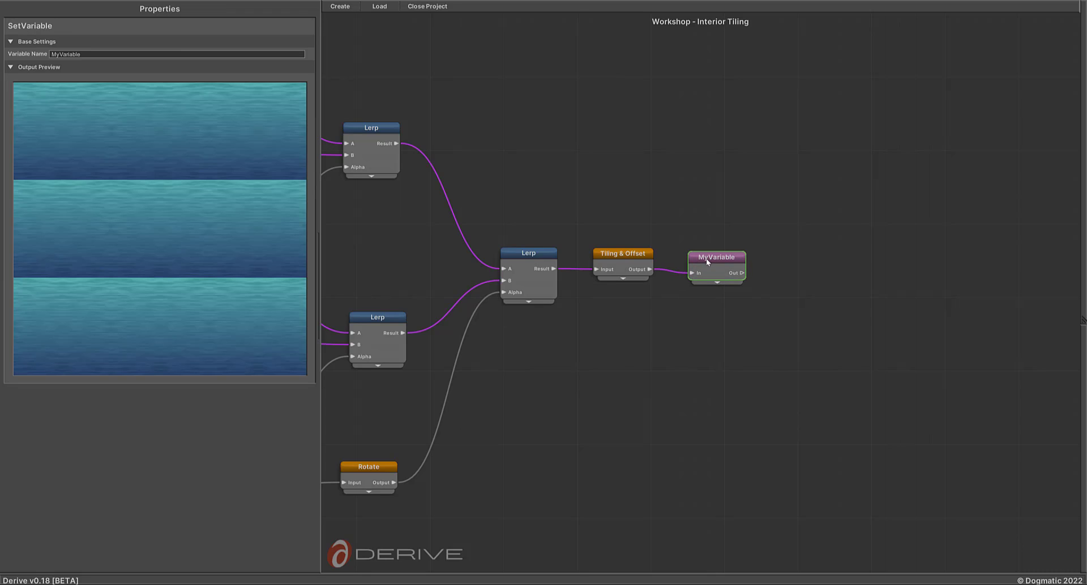
left_click(93, 53)
type("Color 1")
Add a separate Noise node in the empty space below the Gradient and Rotate nodes
middle_click_drag(573, 405, 917, 108)
right_click(551, 293)
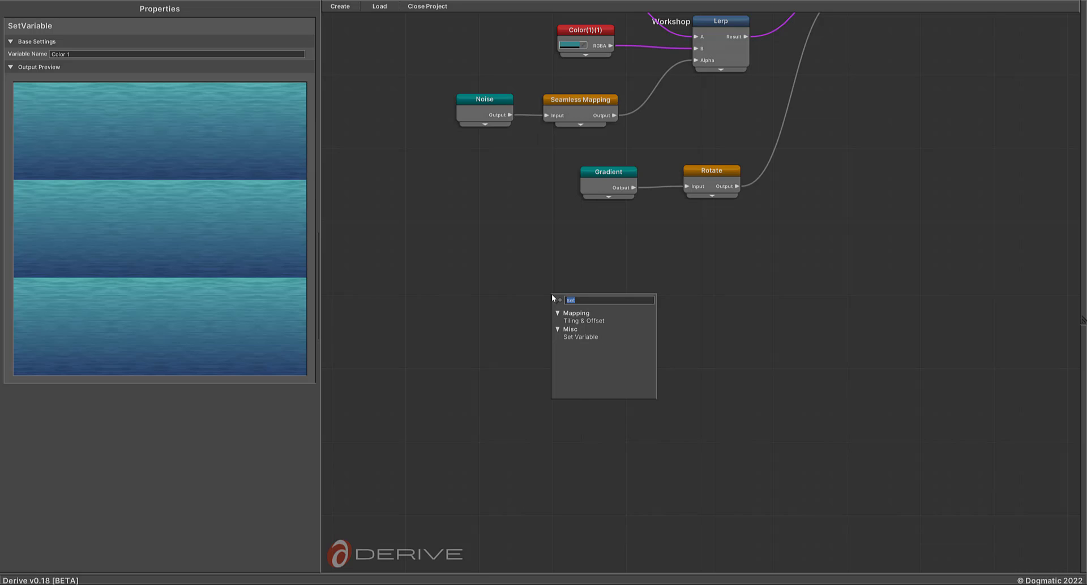
type("noi")
left_click(572, 321)
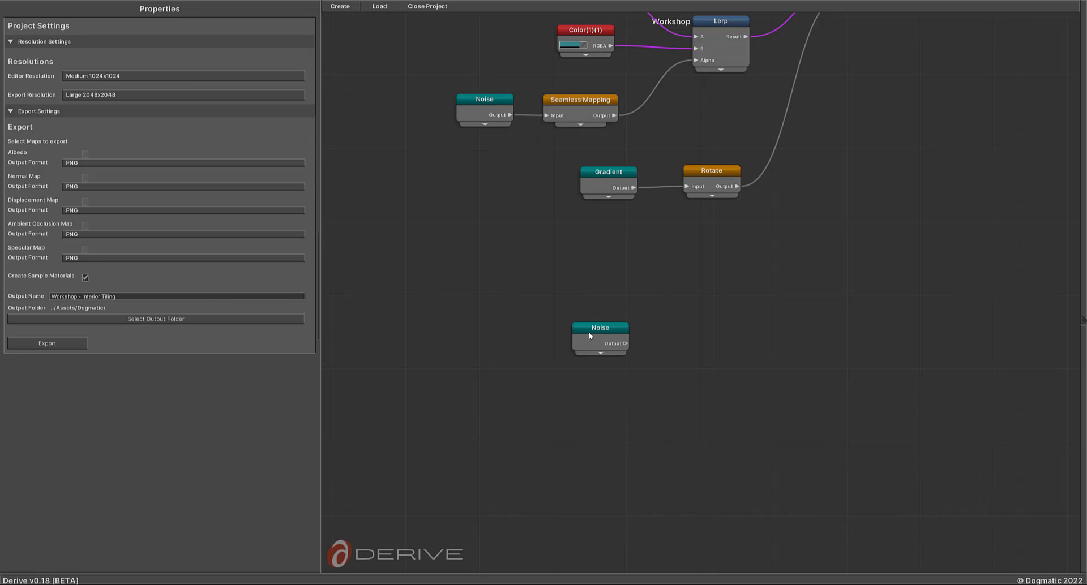
left_click(589, 334)
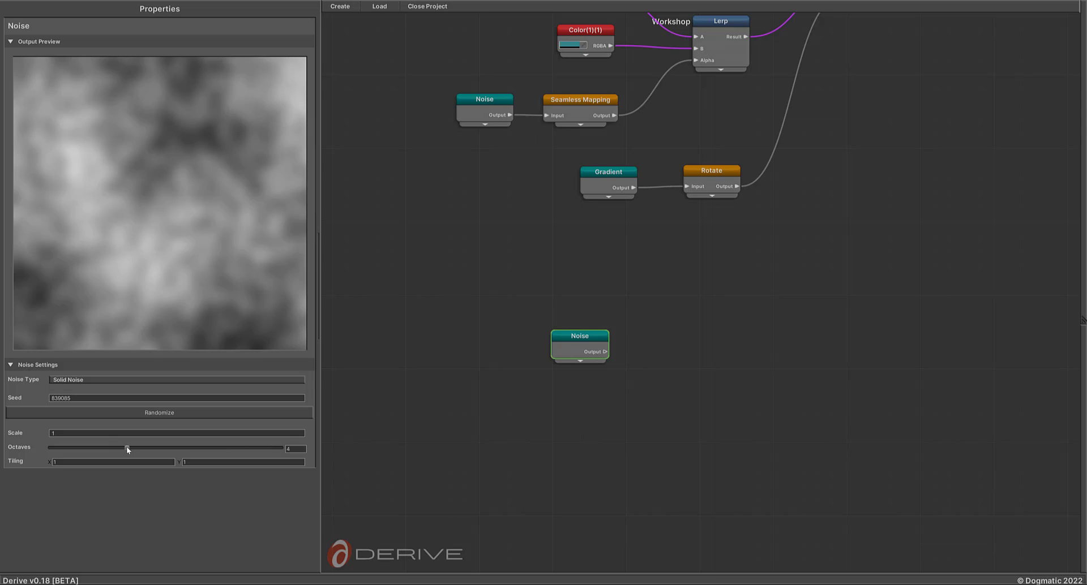
Set the new Noise node's octaves to 10 and its scale to 10
left_click_drag(126, 446, 356, 452)
left_click(95, 434)
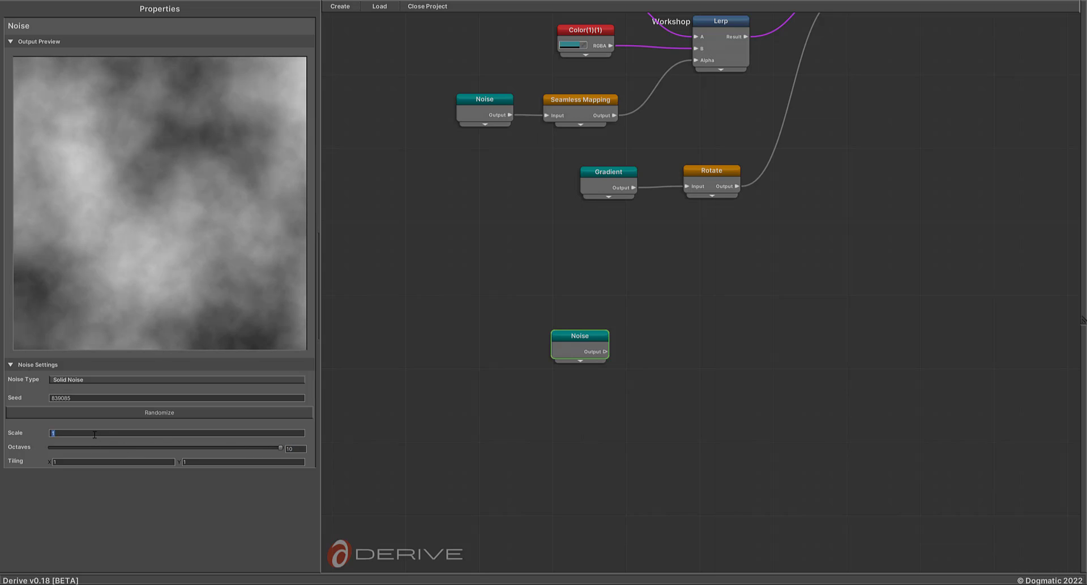
type("10")
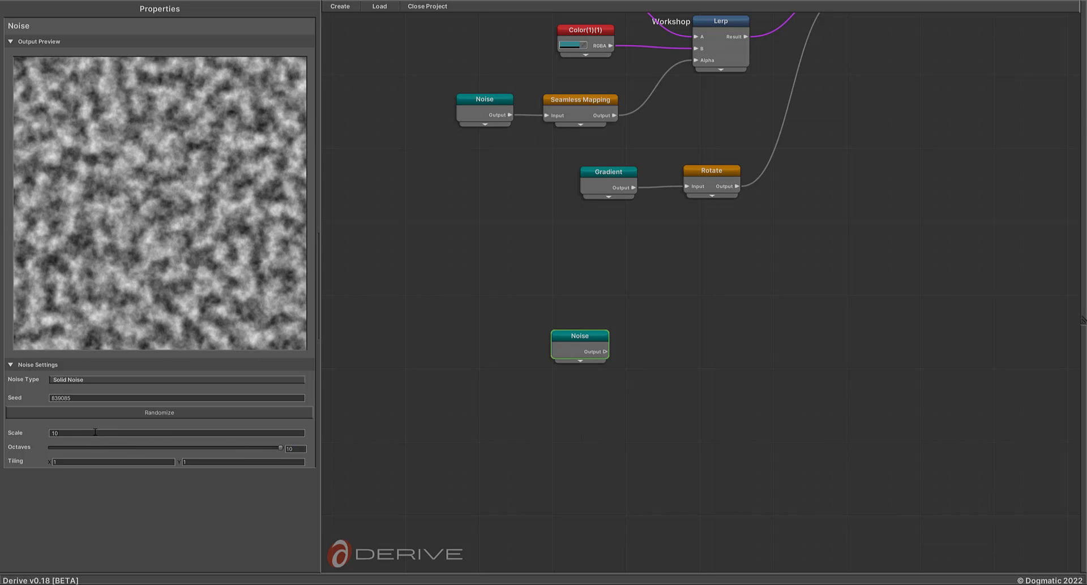
Set the new Noise node's scale to 100 and feed its output into the Alpha input of a new Lerp node
type("0")
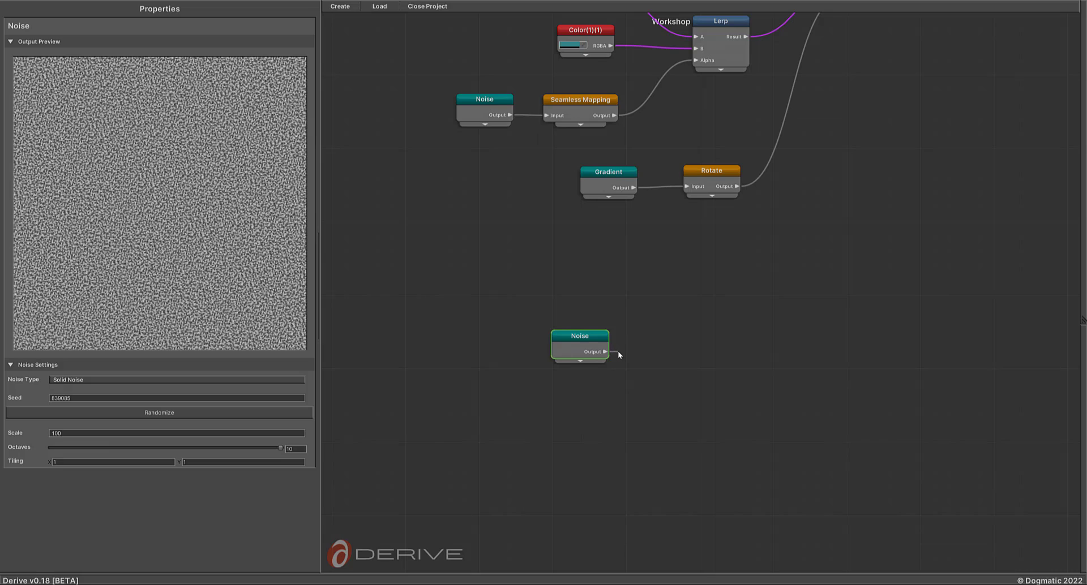
left_click_drag(619, 351, 674, 323)
type("lerp")
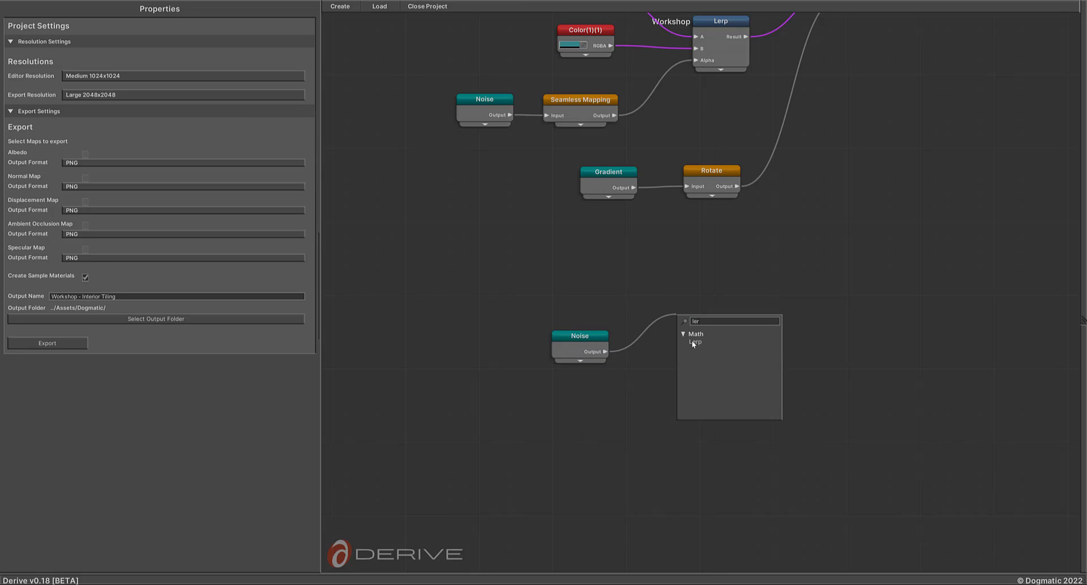
left_click(694, 341)
mouse_move(710, 330)
left_mouse_down()
mouse_move(712, 290)
mouse_move(694, 329)
left_mouse_up()
Try vertical tiling values of 2 and 10 and a scale of 10 on the Noise node, and restore tiling 1 and scale 100
left_click(565, 335)
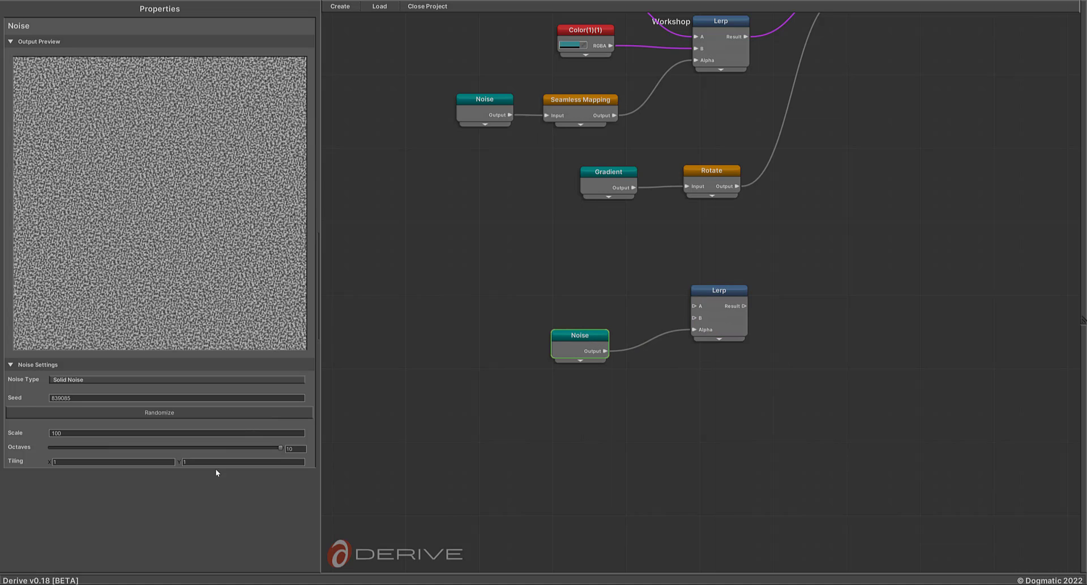
type("2")
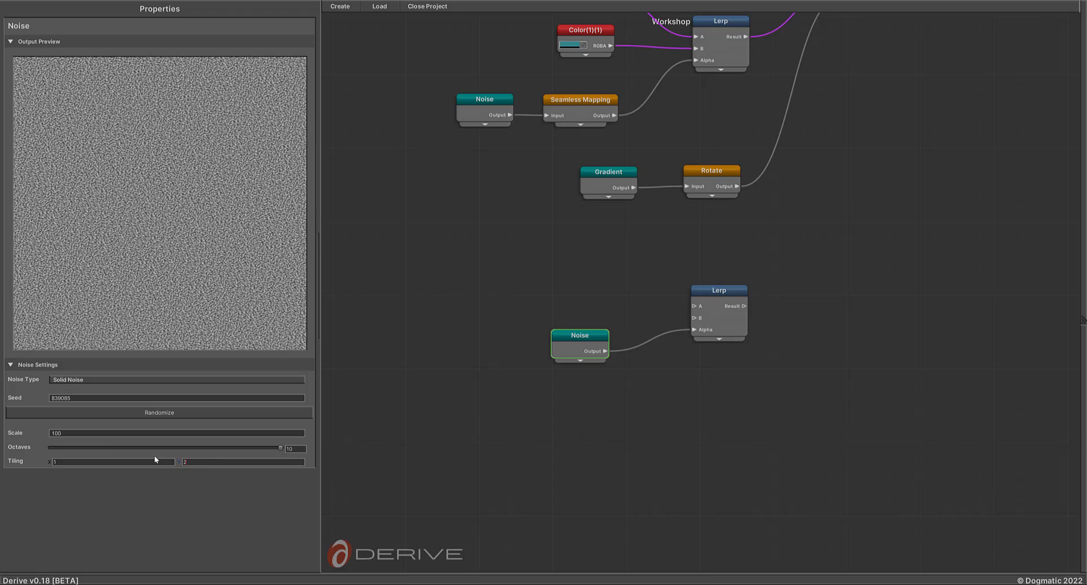
type("10")
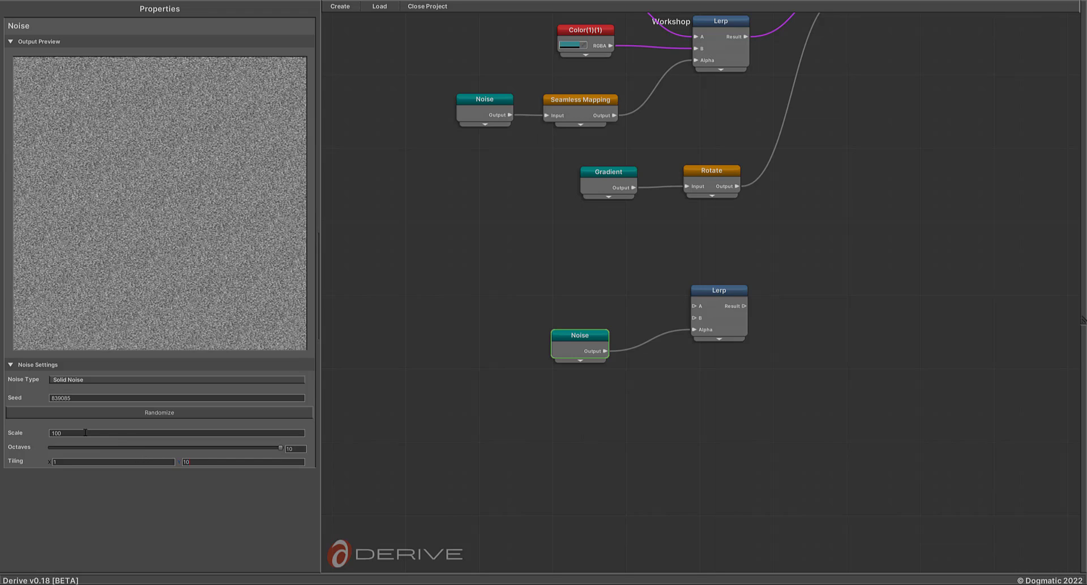
left_click(85, 433)
type("10")
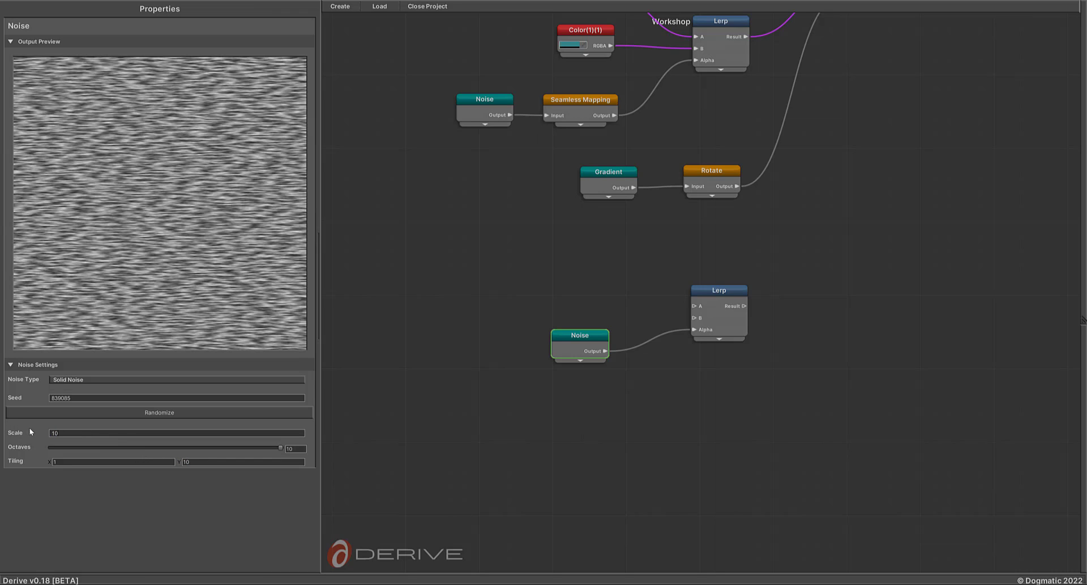
left_click(187, 462)
type("1")
left_click(55, 433)
type("100")
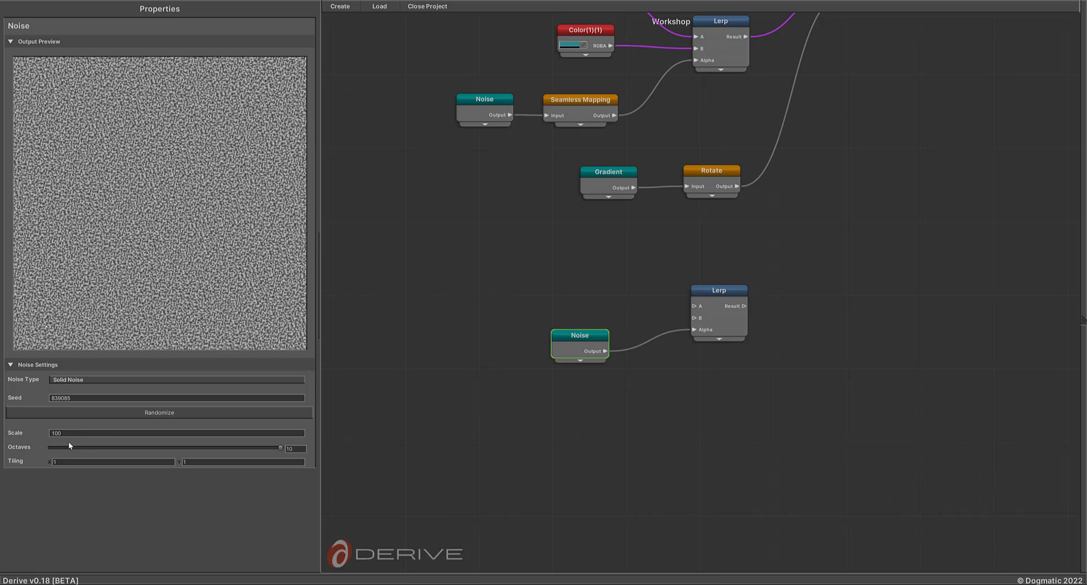
Compare scales of 500 and 10 on the Noise node and settle on a scale of 200
left_click_drag(63, 433, 1, 435)
type("200")
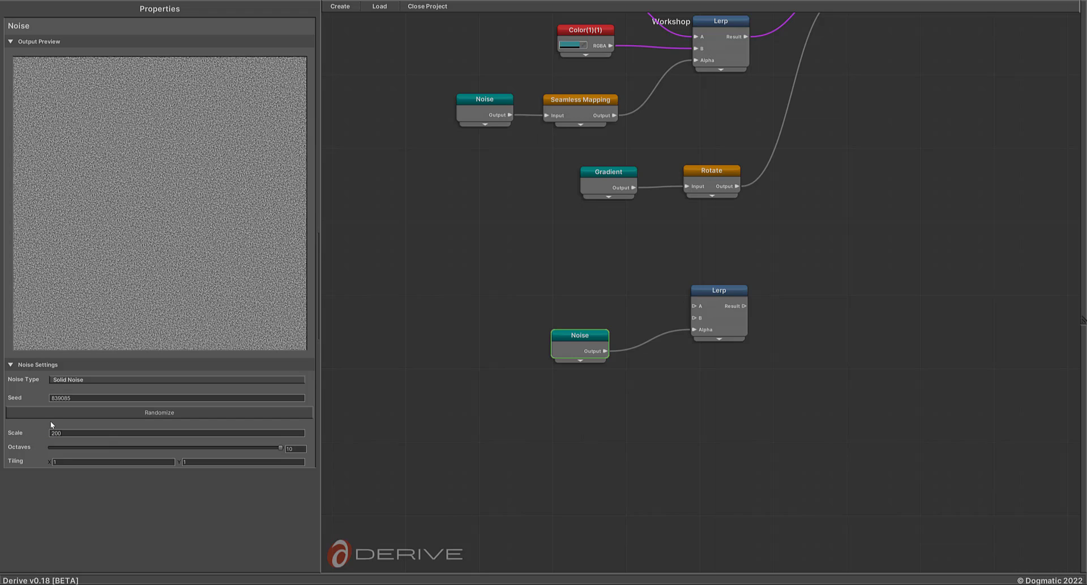
type("500")
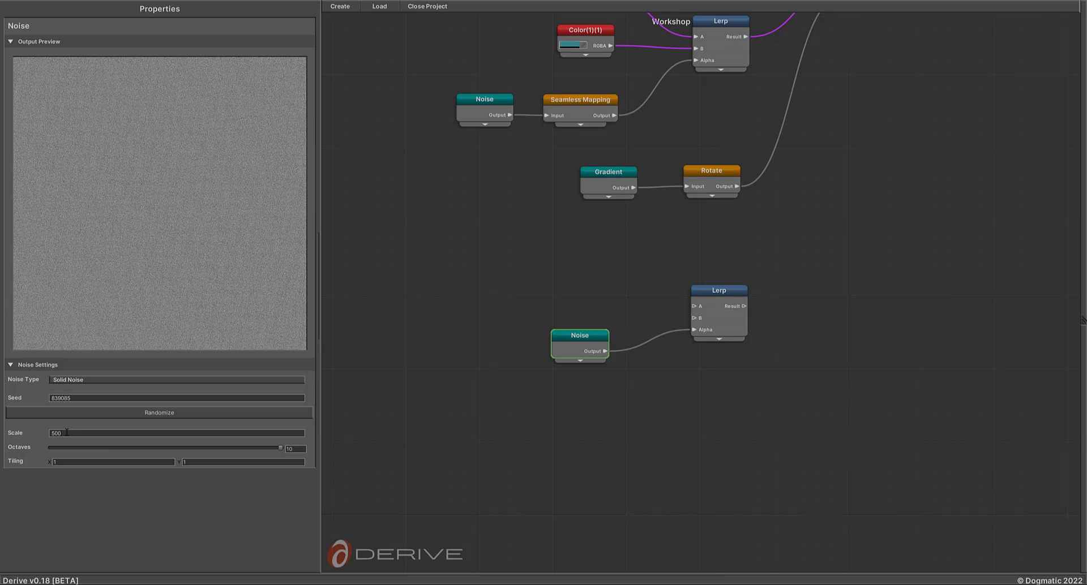
left_click_drag(65, 433, 21, 434)
type("10")
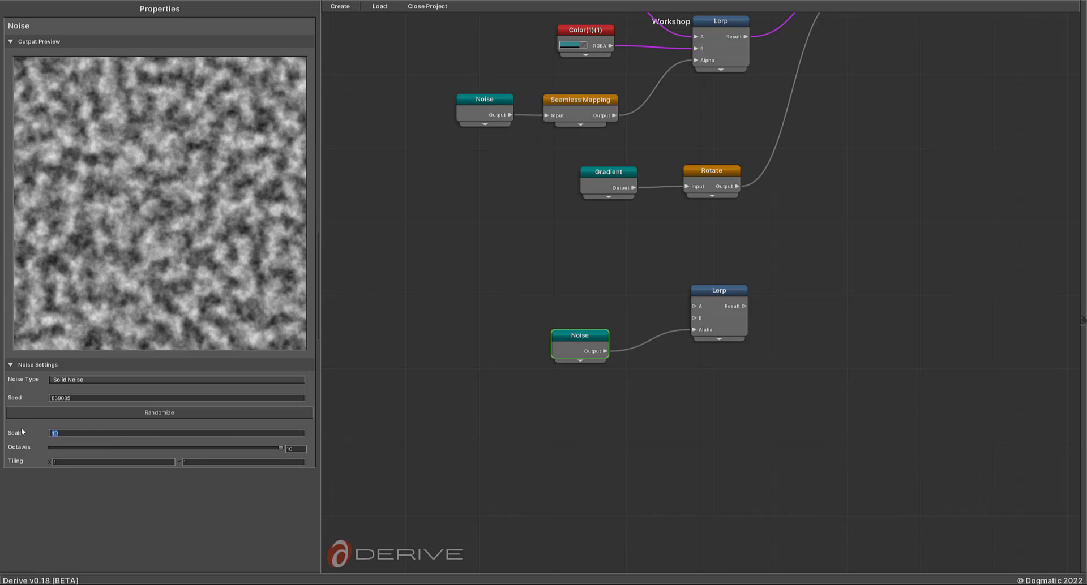
type("200")
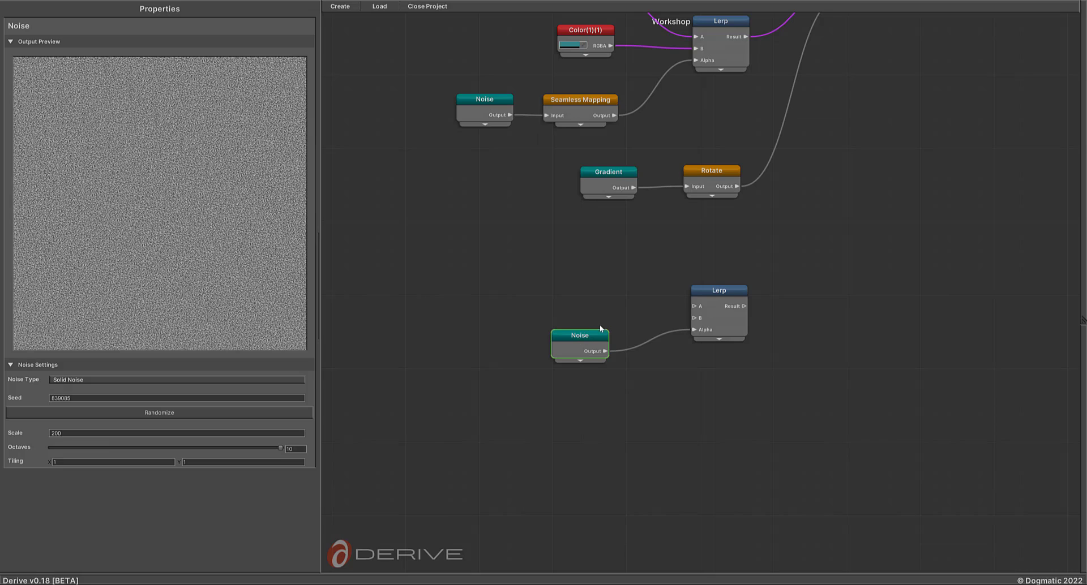
Move the new Noise and Lerp nodes together further down to free space above them
left_click_drag(507, 253, 800, 418)
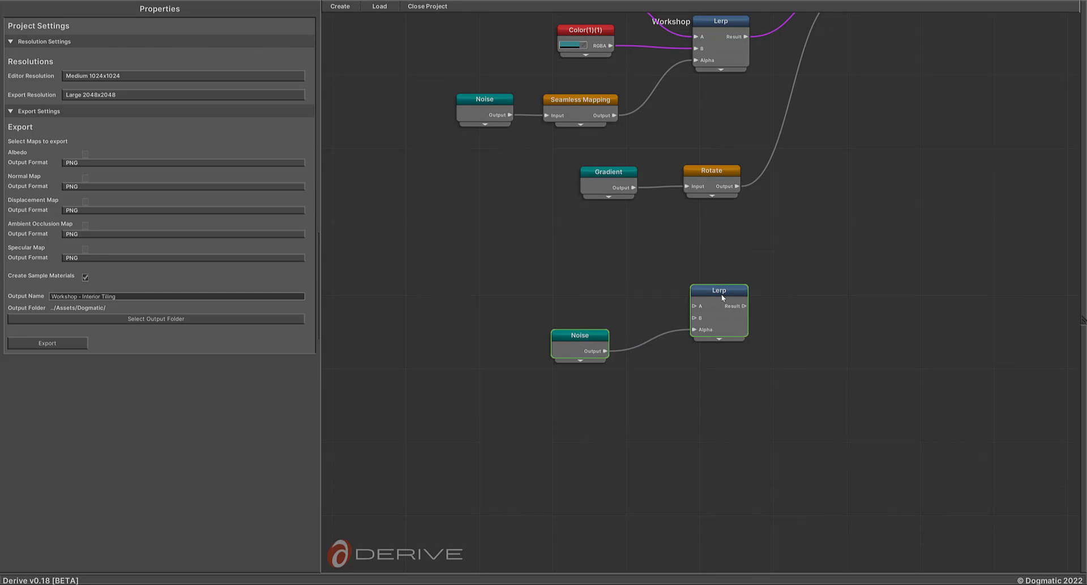
left_click_drag(719, 295, 714, 359)
left_click(524, 316)
right_click(525, 315)
left_click(570, 311)
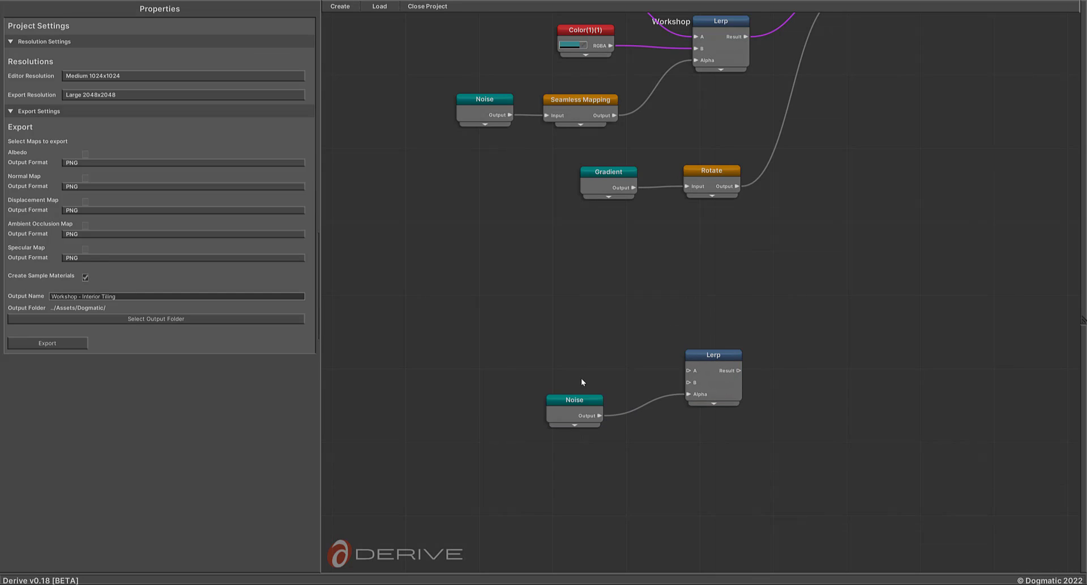
Insert a copy of the Seamless Mapping node between the lower Noise node and the Lerp's Alpha input
left_click(579, 101)
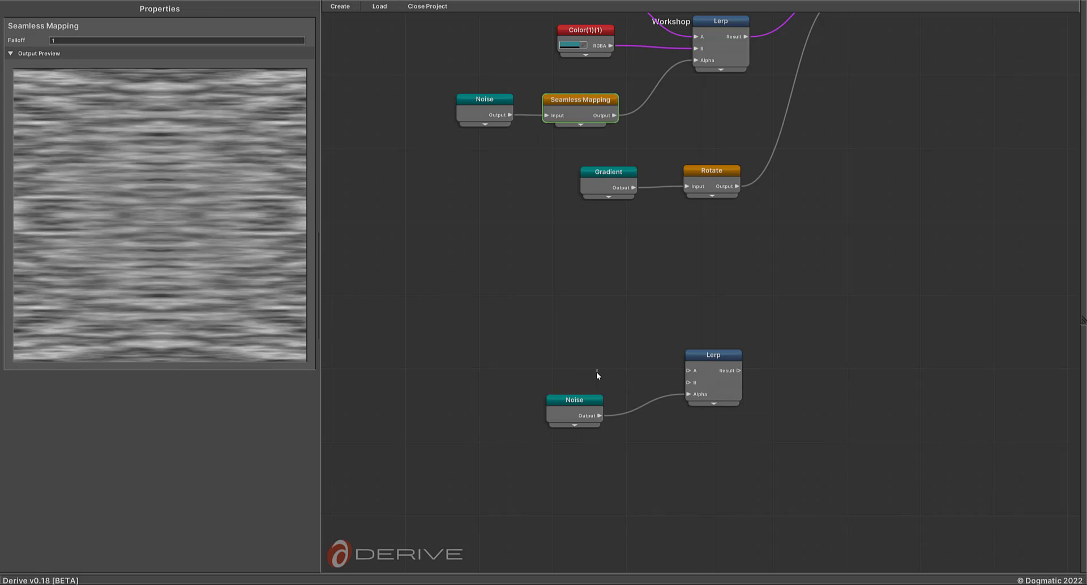
key("ctrl+v")
left_click_drag(578, 404, 511, 415)
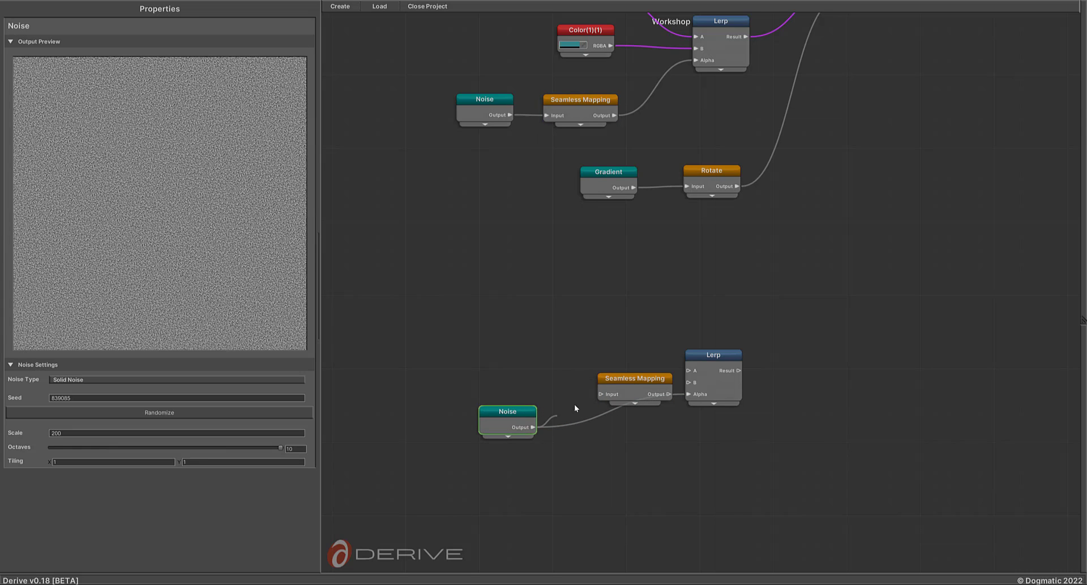
left_click_drag(616, 379, 609, 402)
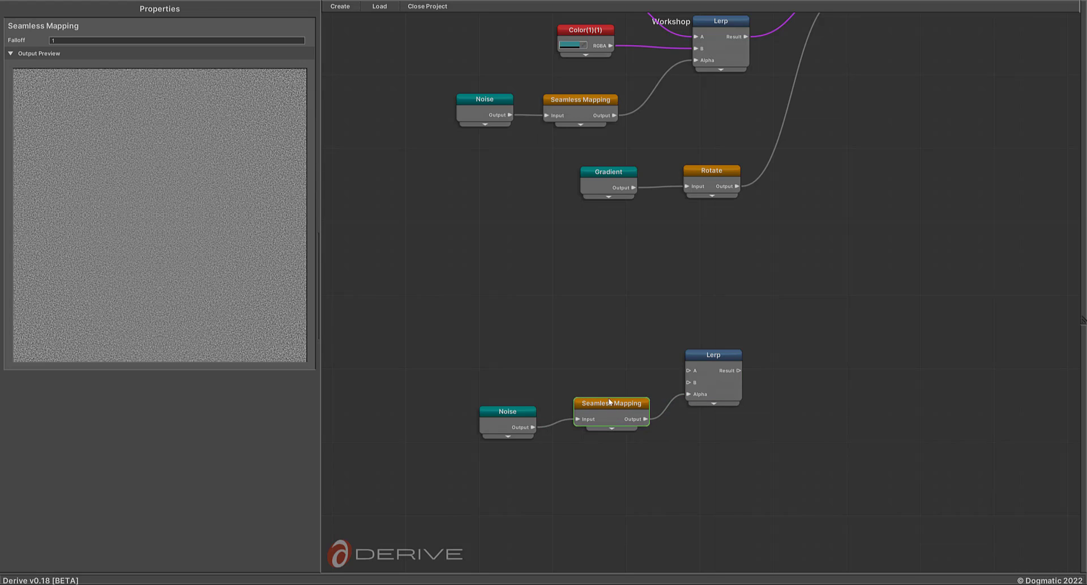
Add a Color node, duplicate it, and connect the two to inputs A and B of the lower Lerp node
right_click(596, 333)
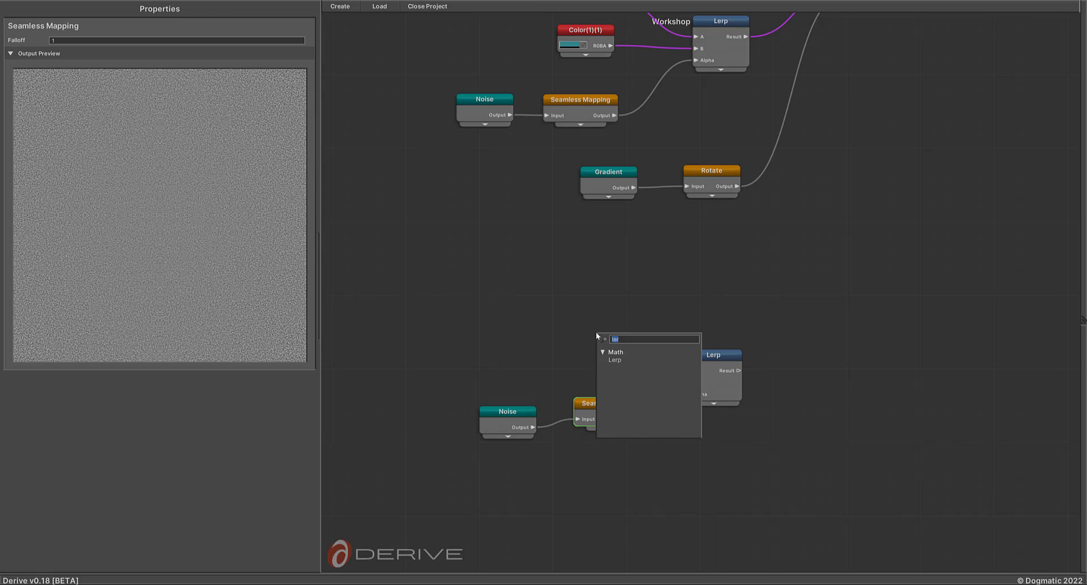
type("colo")
left_click(621, 362)
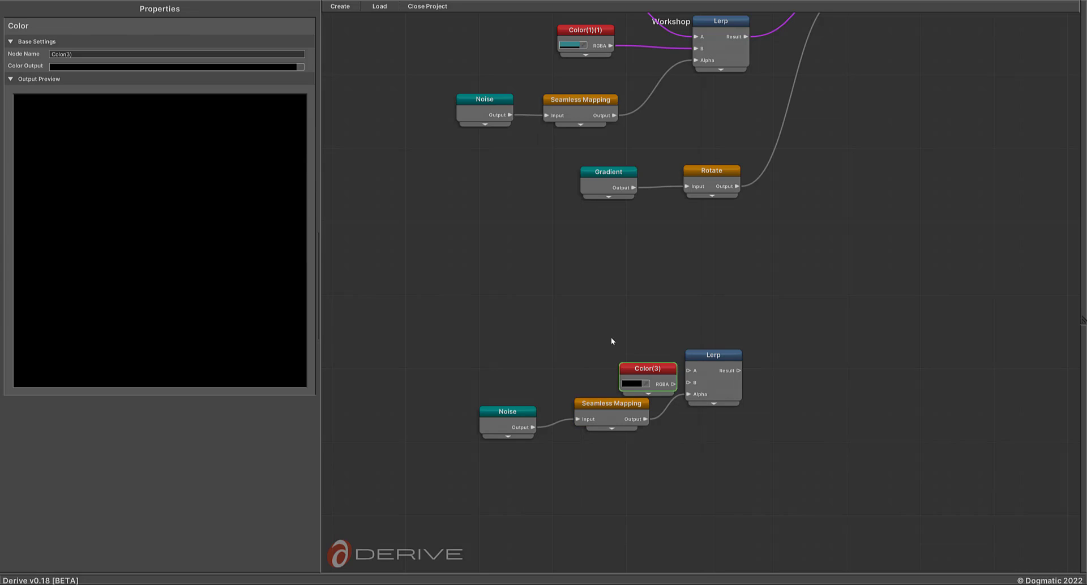
left_click_drag(643, 371, 688, 382)
key("ctrl+v")
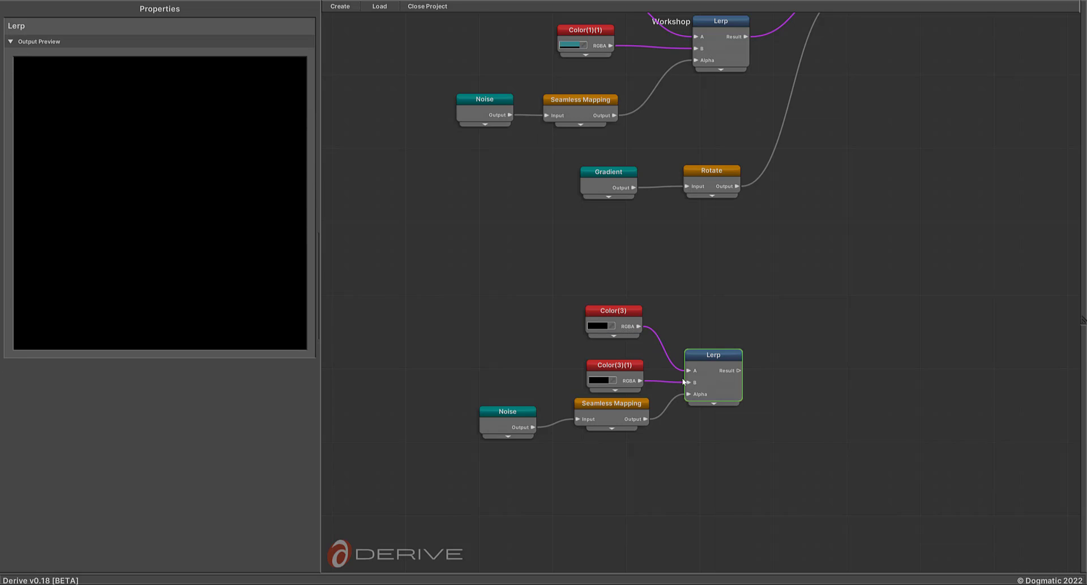
left_click_drag(623, 369, 623, 361)
Set the Color(3) node to dark red 5C1B1B and the Color(3)(1) node to dusty red 935757, and preview the Lerp
left_click(614, 310)
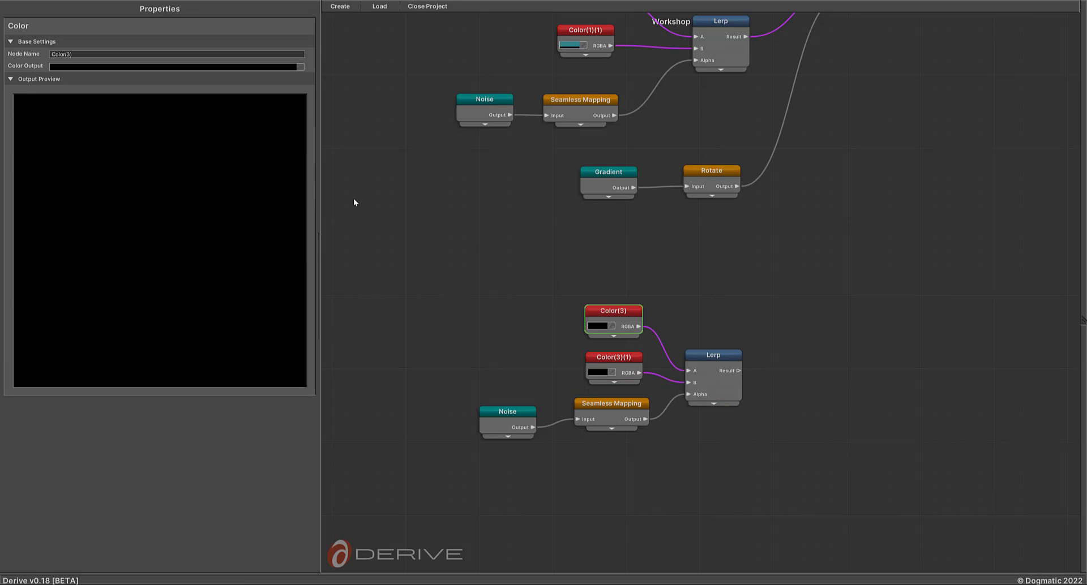
left_click(140, 67)
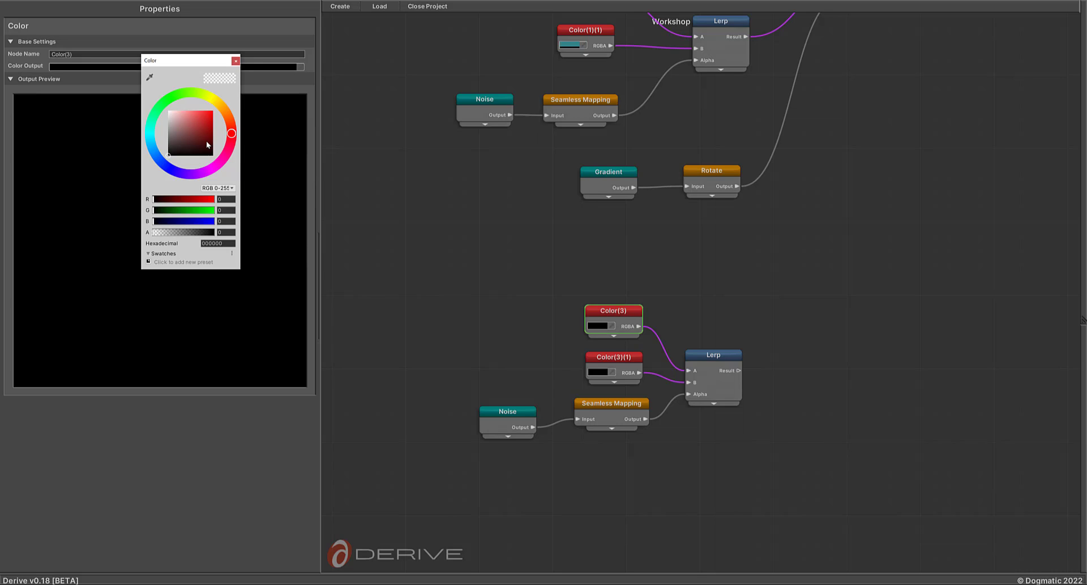
left_click_drag(205, 146, 200, 140)
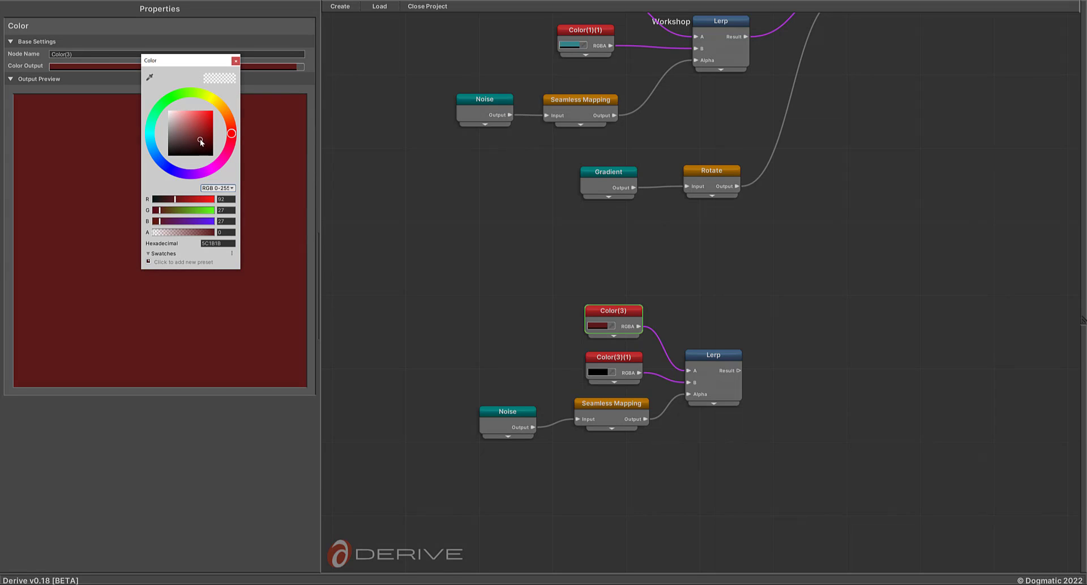
left_click(617, 357)
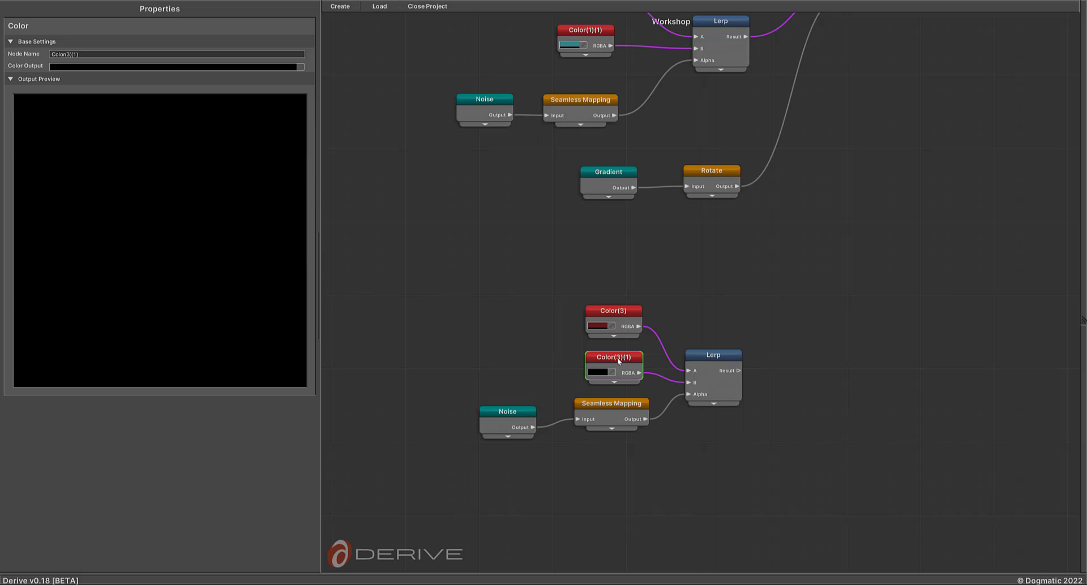
left_click(171, 68)
left_click(216, 132)
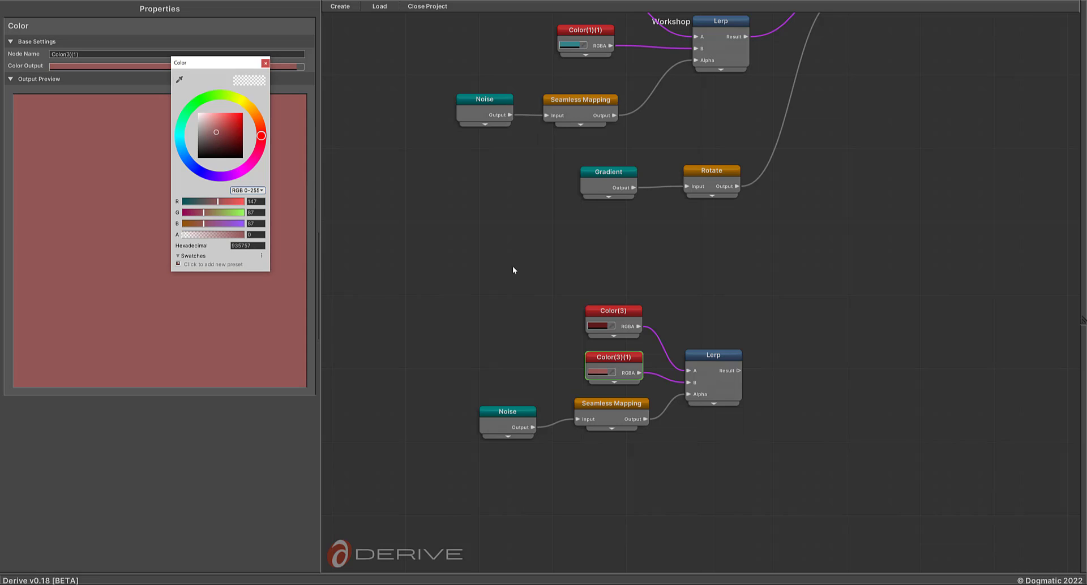
left_click(713, 356)
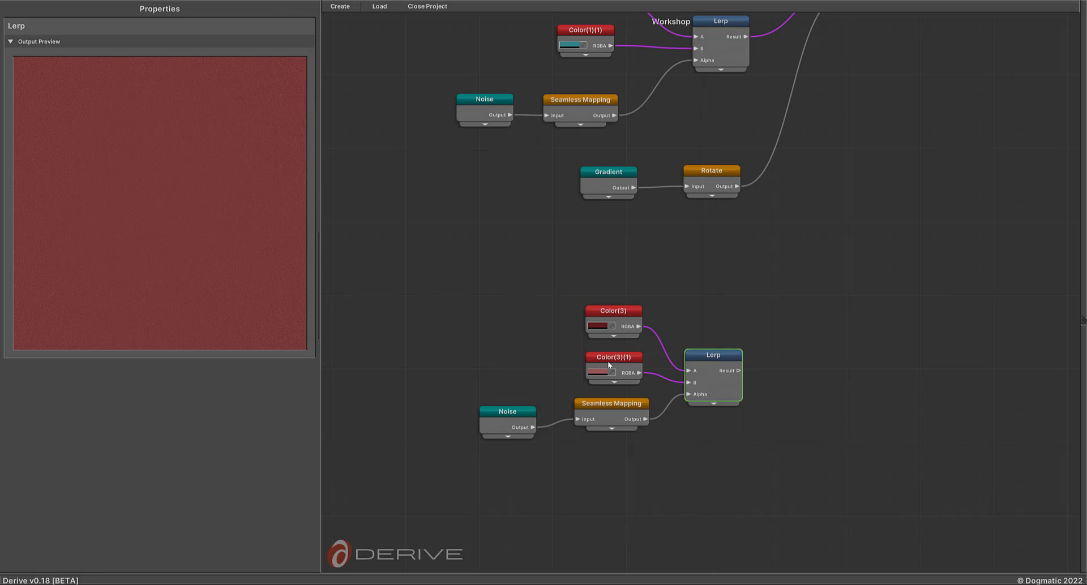
Set the Color(3) node to the very dark red 380A0A and preview the Lerp
left_click(606, 318)
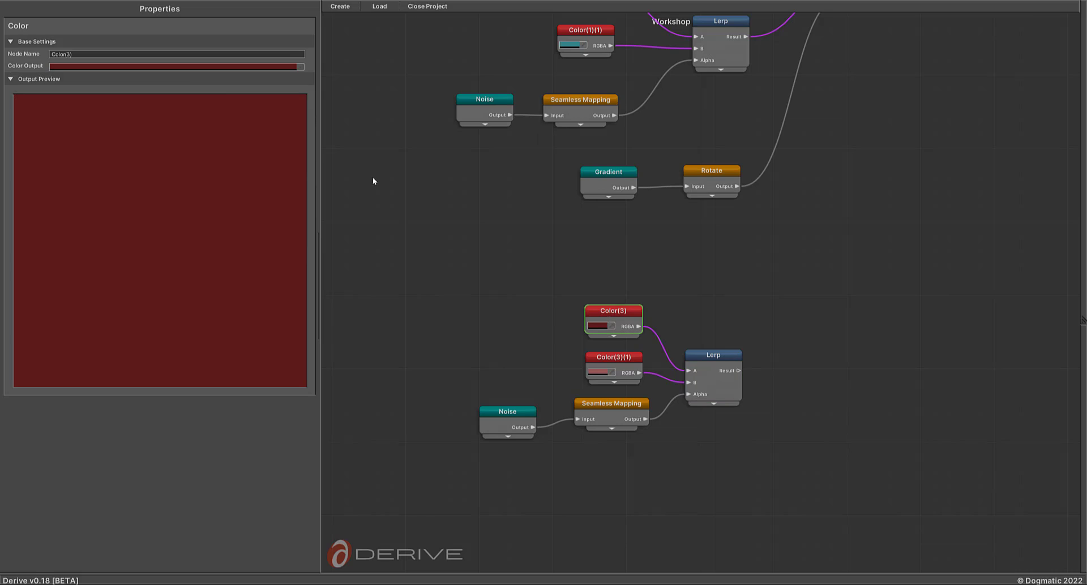
left_click(178, 66)
left_click_drag(235, 144, 249, 150)
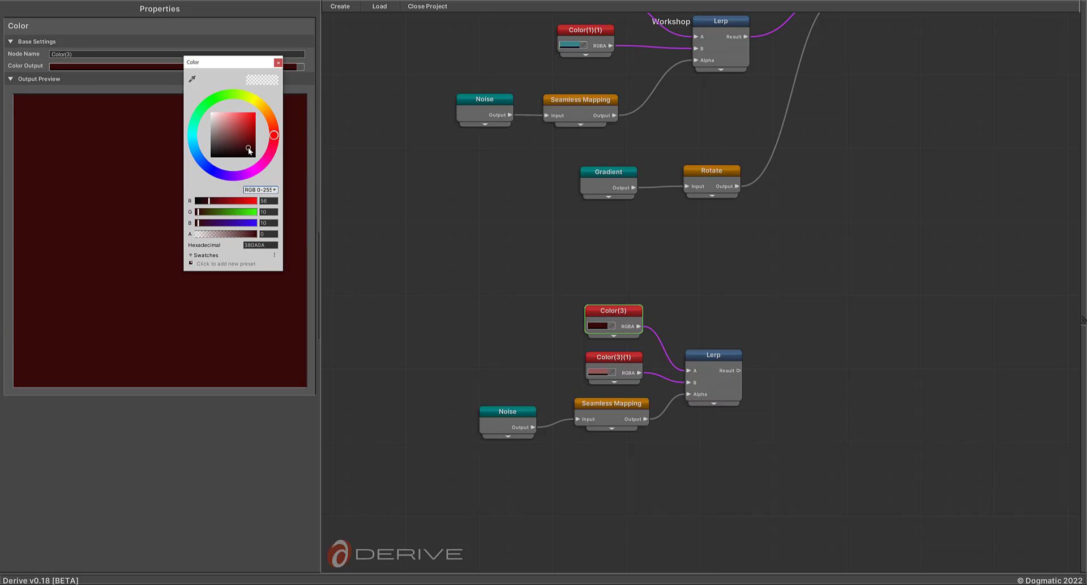
left_click(702, 361)
Set the Color(3)(1) node to a lighter dusty pink and preview the Lerp result
left_click(614, 365)
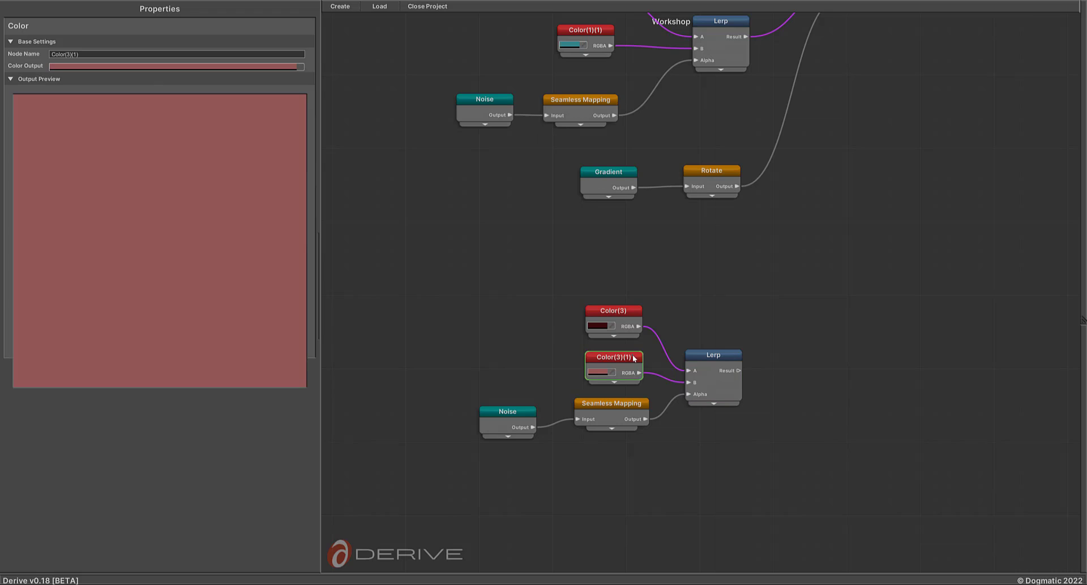
left_click(155, 67)
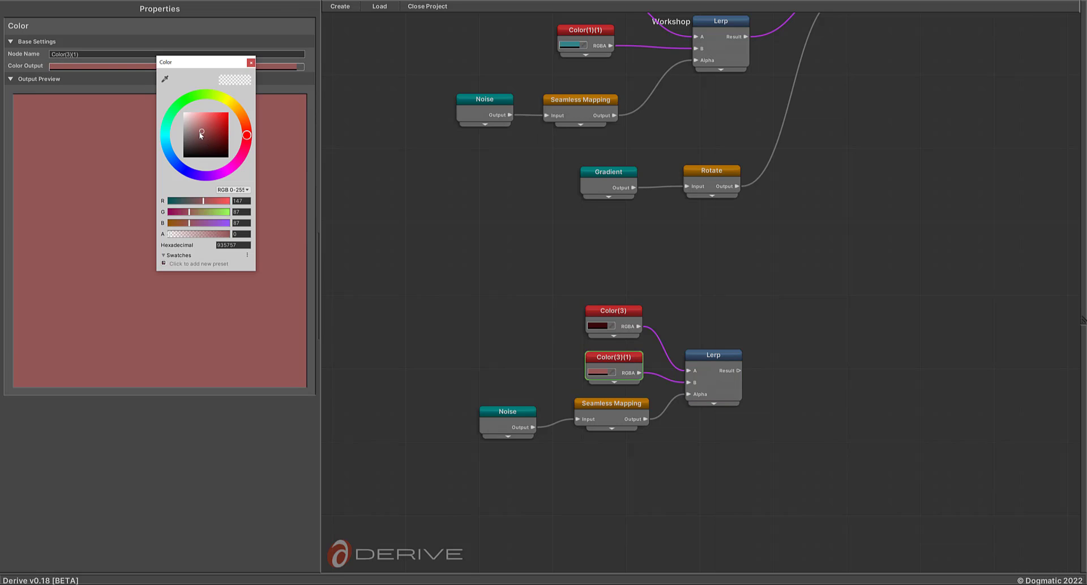
left_click(704, 357)
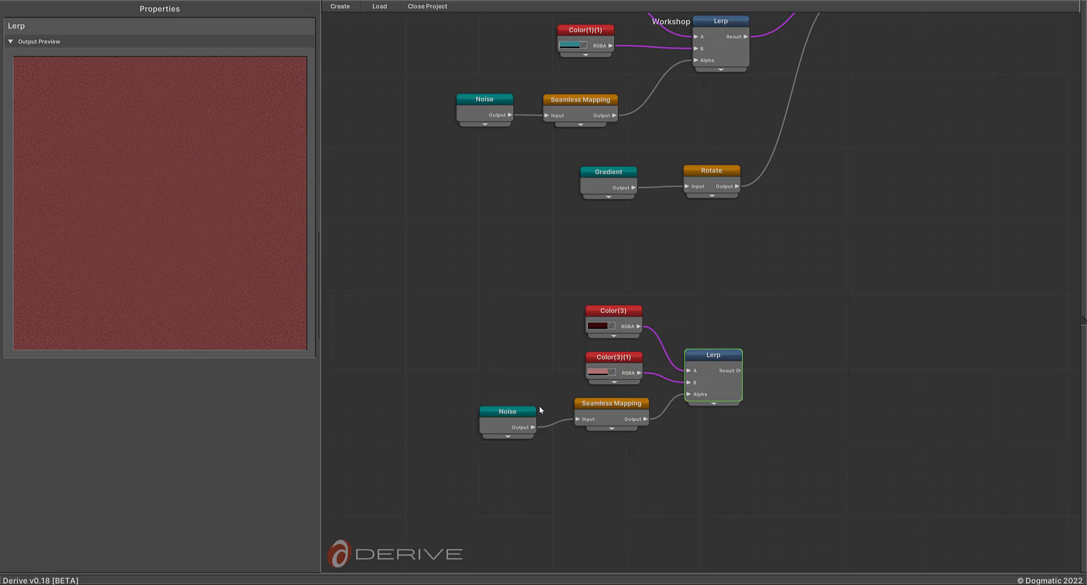
Insert a Step node between the lower Noise and Seamless Mapping nodes, feeding the noise into input B
mouse_move(519, 411)
left_mouse_down()
mouse_move(465, 408)
mouse_move(501, 413)
left_mouse_up()
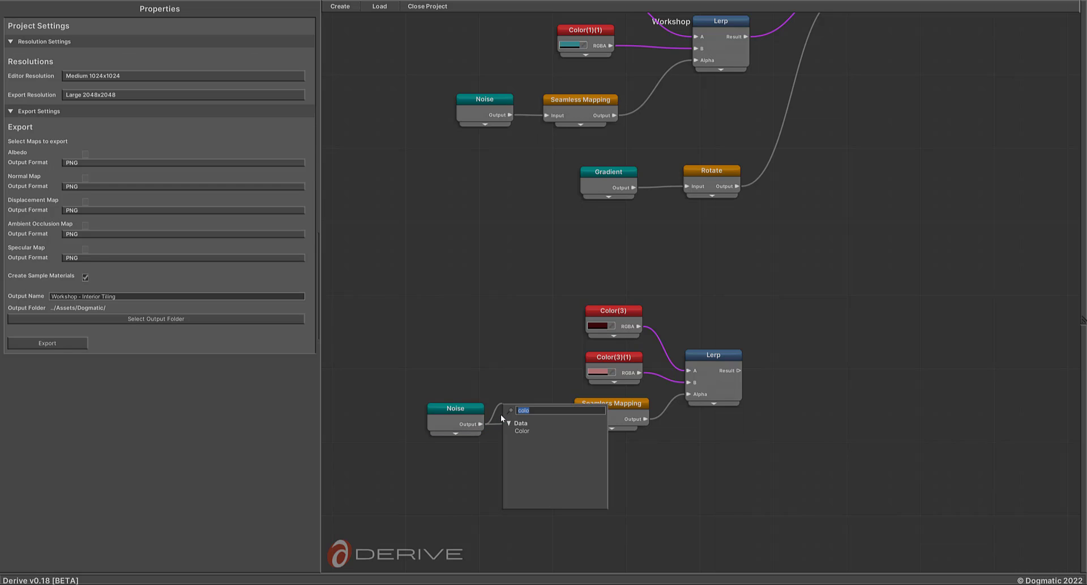
type("ste")
left_click(522, 431)
left_click_drag(472, 408, 446, 410)
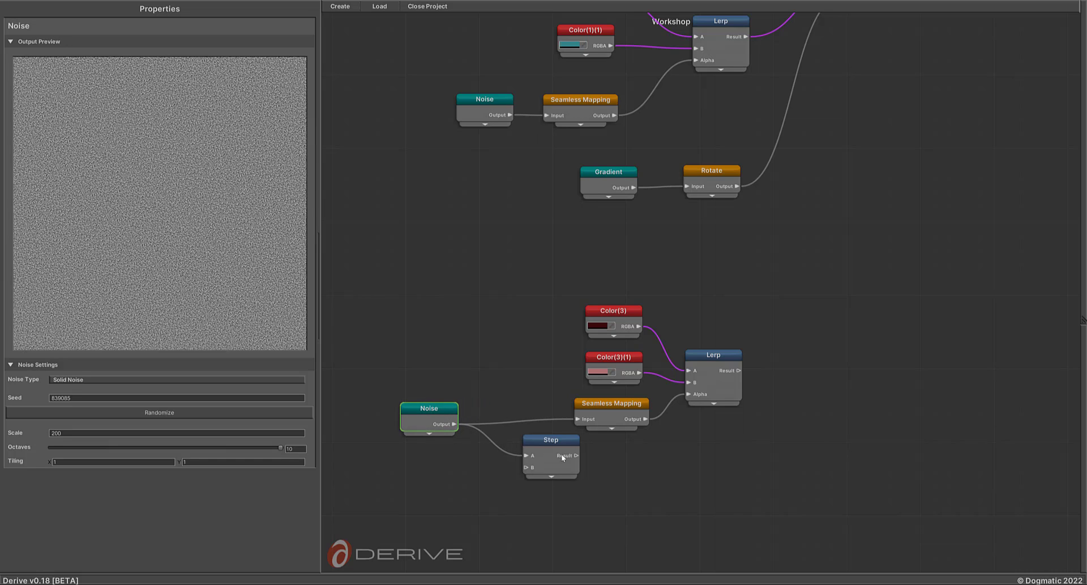
left_click(534, 441)
left_click_drag(534, 441, 492, 425)
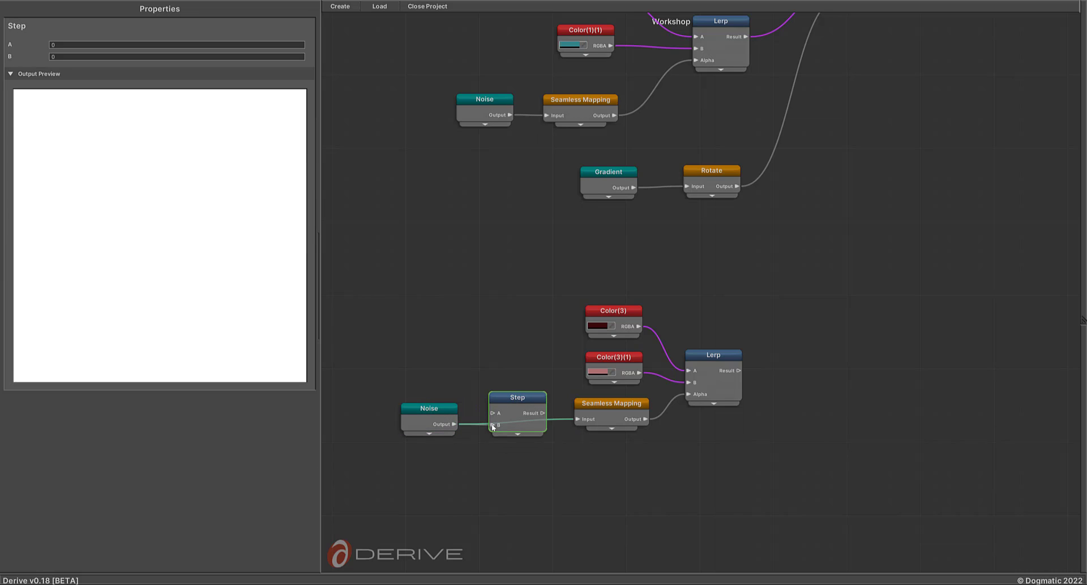
left_click_drag(566, 416, 571, 419)
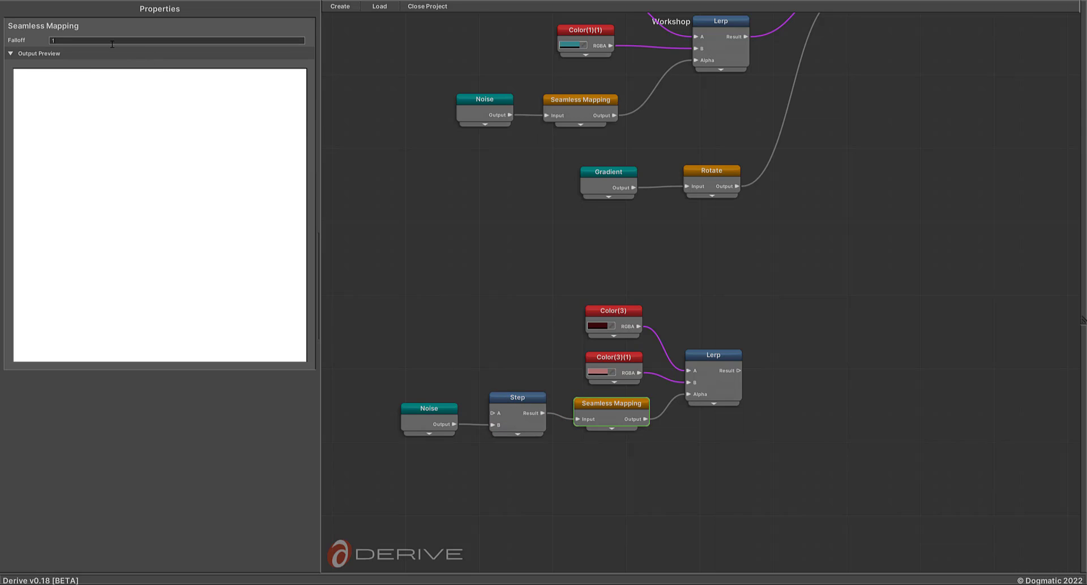
Set the lower Seamless Mapping node's falloff to 0.5 and preview the Lerp output
type("0.5")
left_click(727, 355)
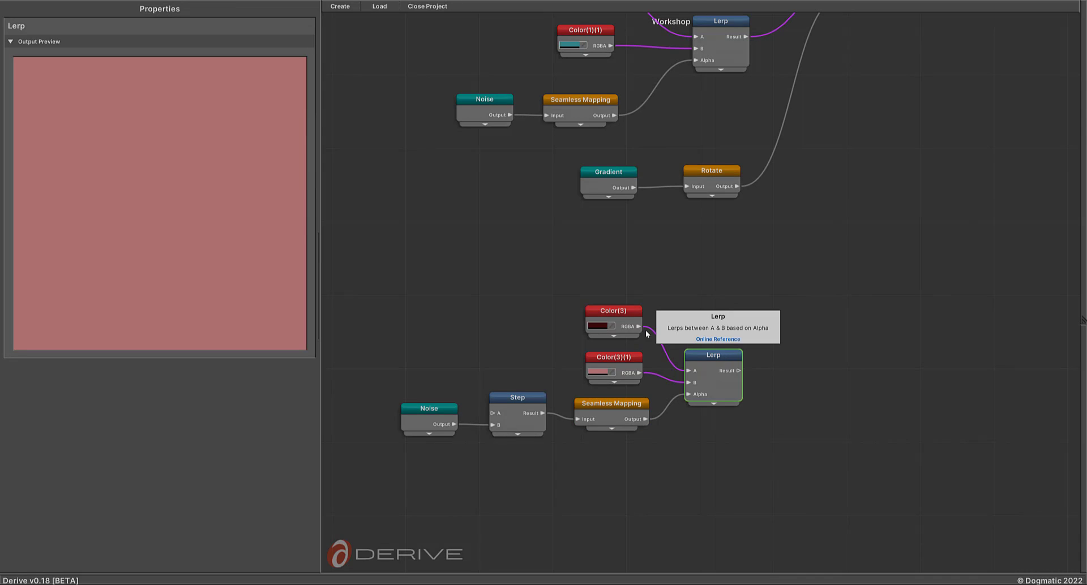
Set the Step node's A value to 0.5 and preview the Lerp result
left_click(508, 403)
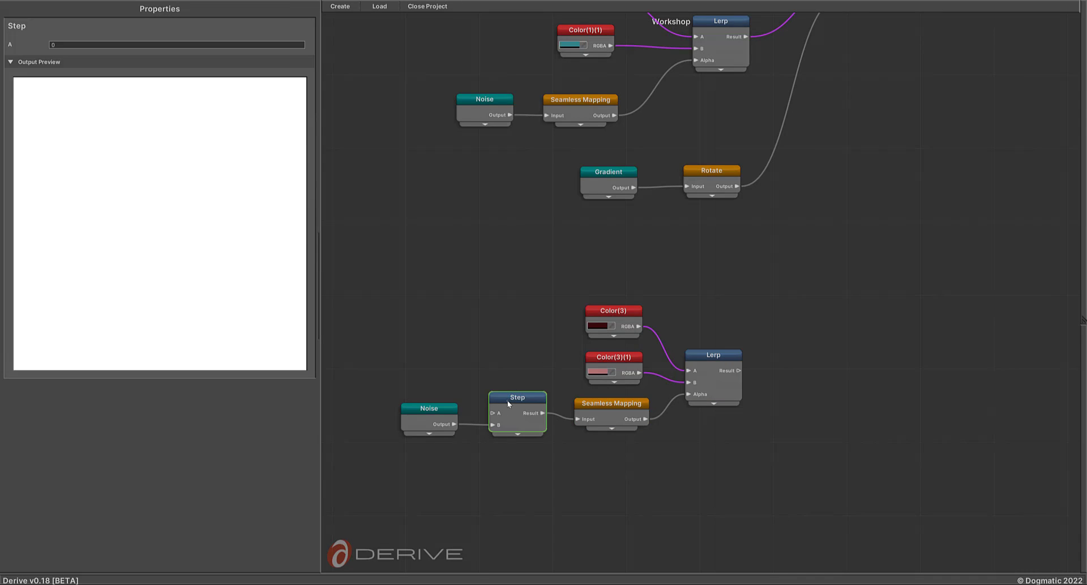
left_click(427, 412)
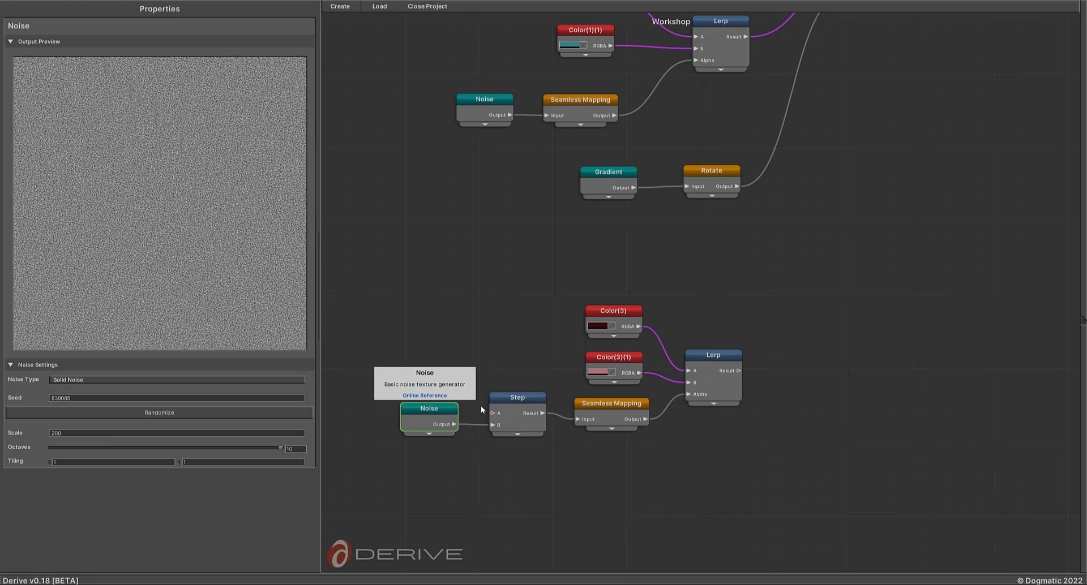
left_click_drag(507, 397, 507, 401)
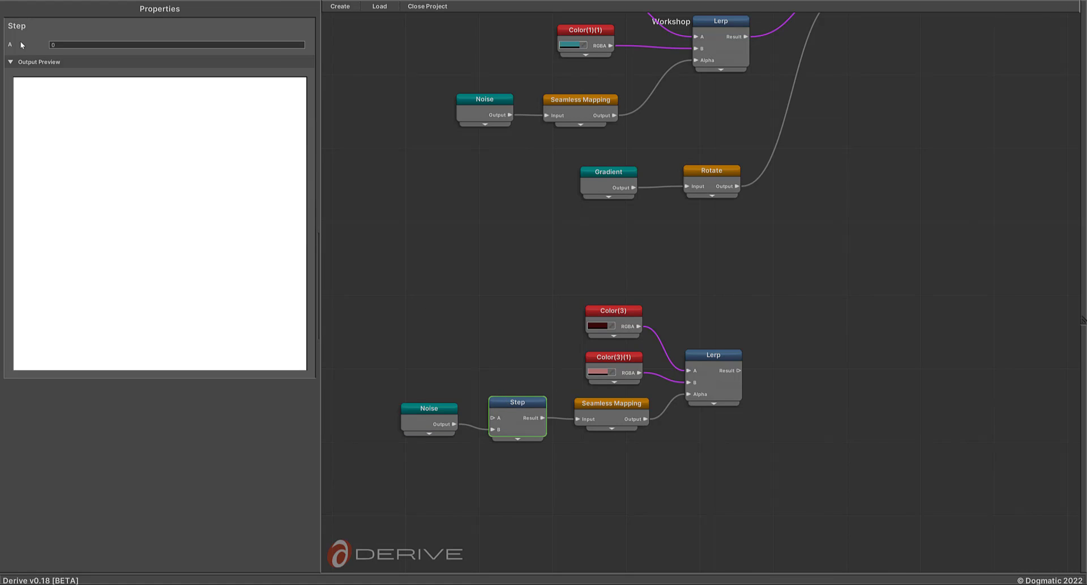
type("0.5")
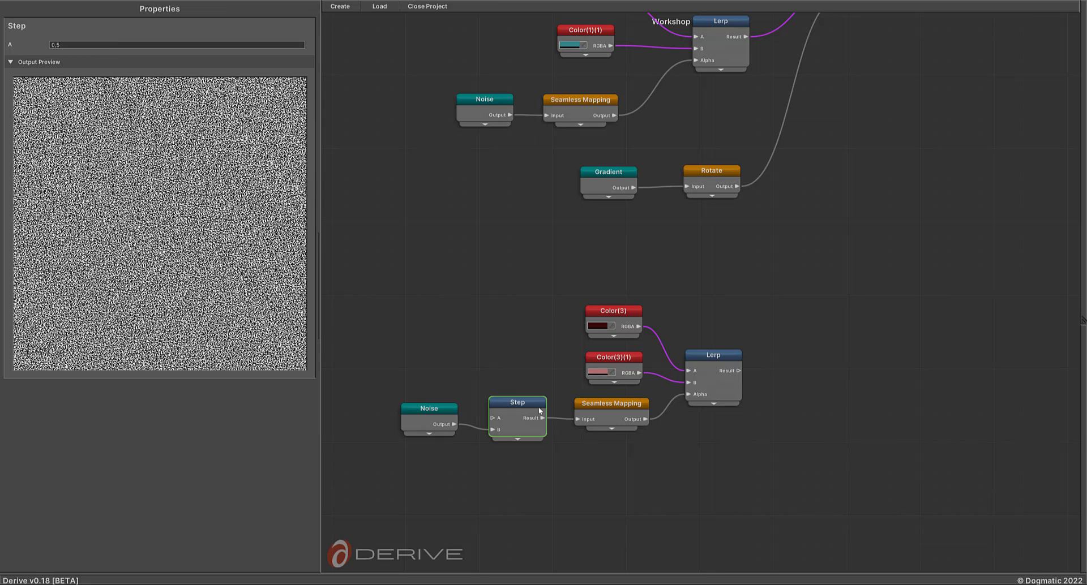
left_click(711, 354)
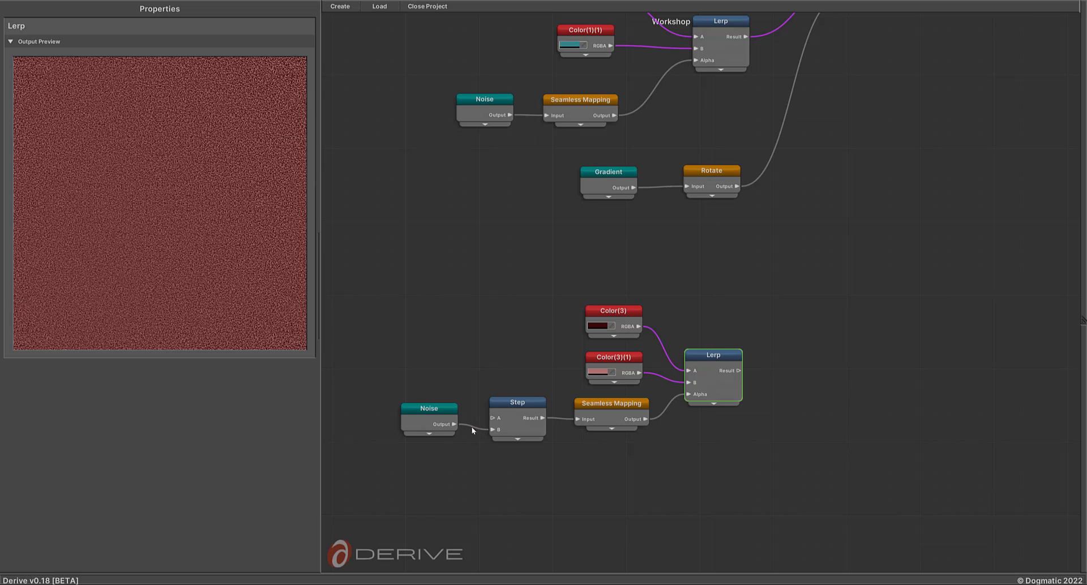
Connect the lower Noise directly to Seamless Mapping, delete the Step node, move the Noise closer and preview the Lerp
left_click_drag(458, 423, 577, 420)
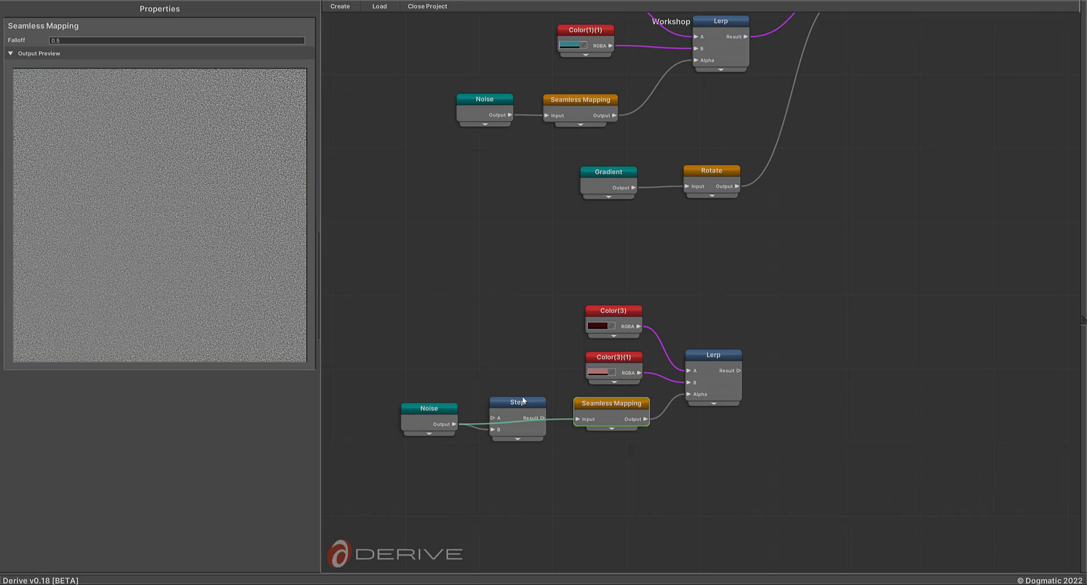
left_click(515, 405)
key("Delete")
left_click(430, 410)
left_click_drag(431, 409, 516, 409)
left_click(724, 358)
middle_click_drag(797, 254, 781, 318)
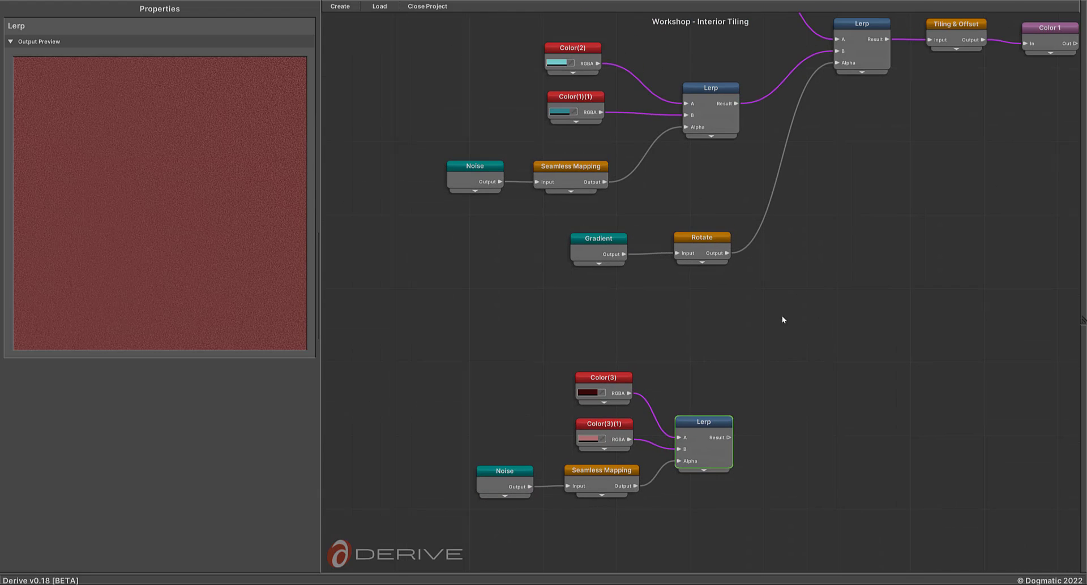
Move the red texture's node group up slightly and place a pasted duplicate of it to its upper right
left_click_drag(415, 346, 779, 539)
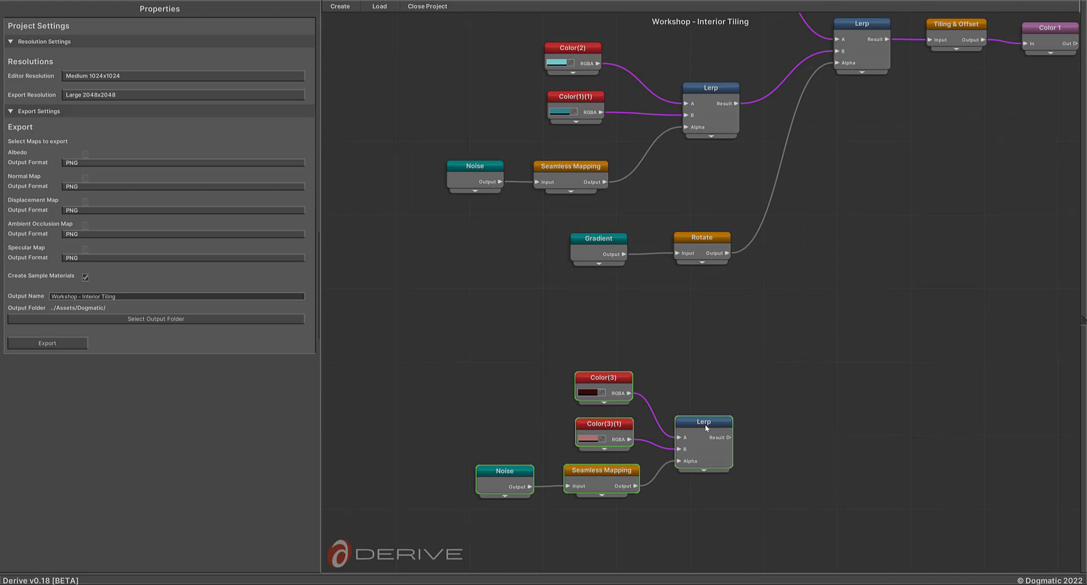
left_click_drag(706, 429, 739, 406)
left_click(875, 359)
middle_click_drag(911, 325, 807, 355)
scroll(829, 332, "down", 3)
left_click_drag(439, 323, 679, 459)
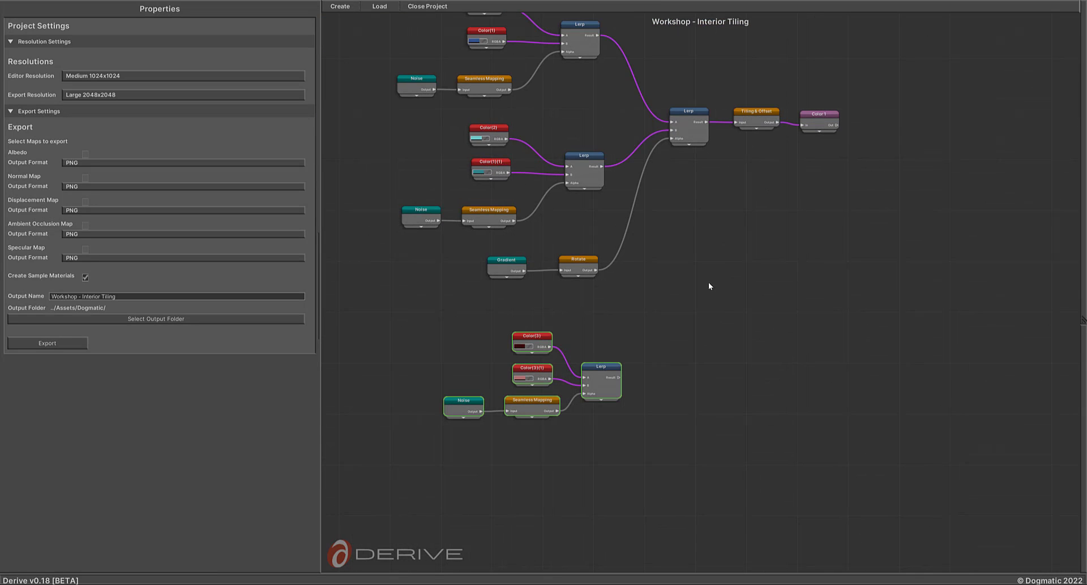
key("ctrl+c")
key("ctrl+v")
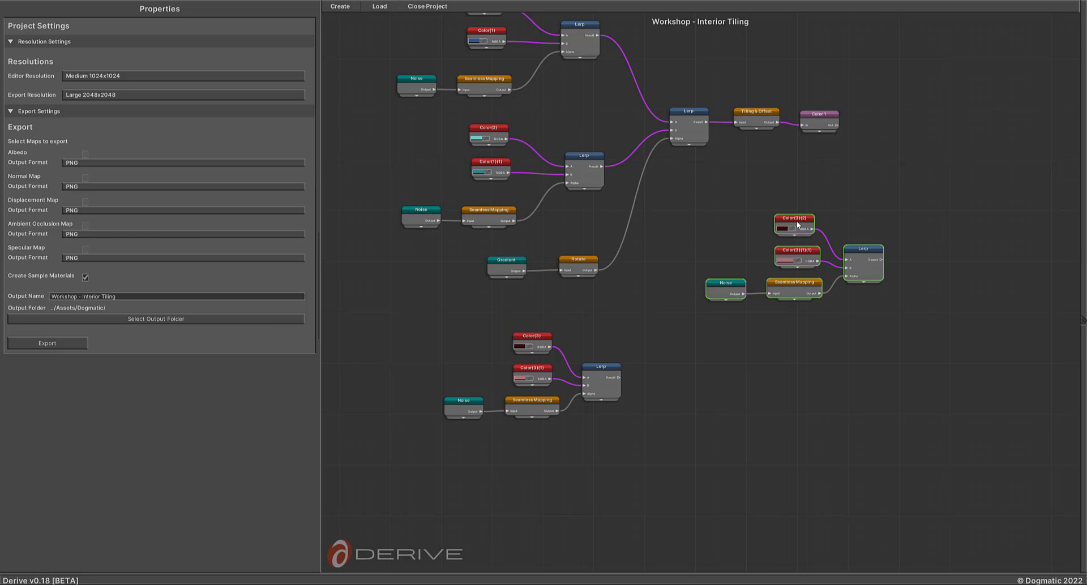
left_click_drag(796, 221, 770, 227)
left_click(714, 302)
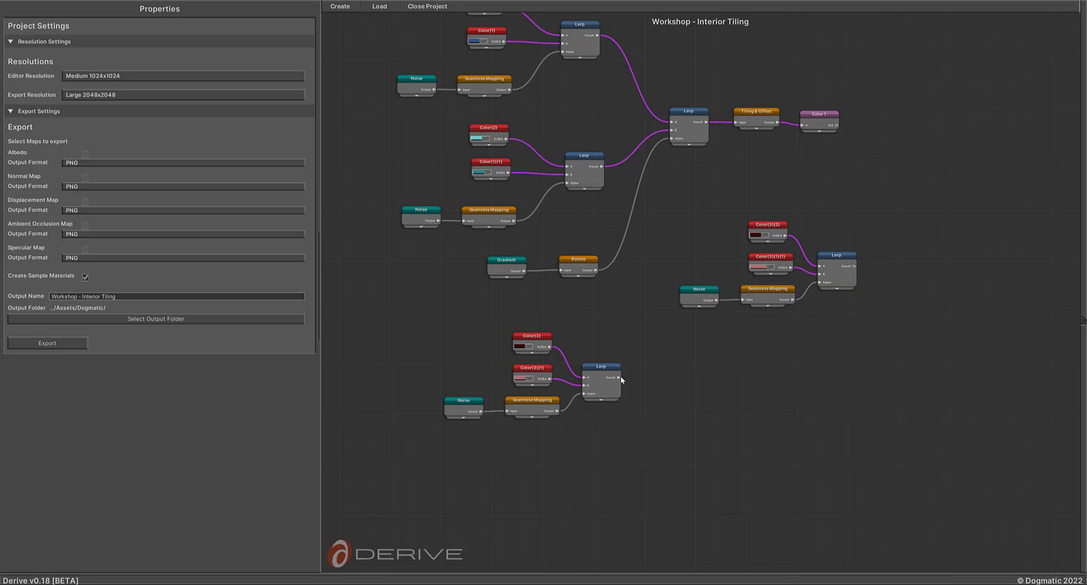
Add a Set Variable node fed by the red texture's Lerp result and name it Color 2
left_click_drag(620, 376, 644, 379)
scroll(729, 376, "up", 3)
middle_click_drag(736, 362, 634, 290)
scroll(651, 311, "up", 5)
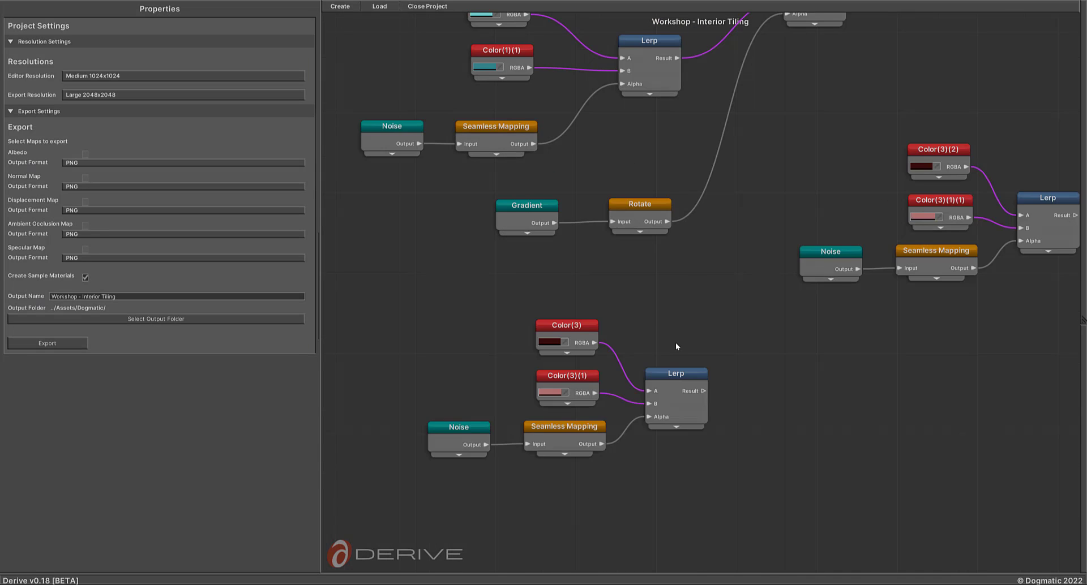
left_click_drag(746, 417, 780, 419)
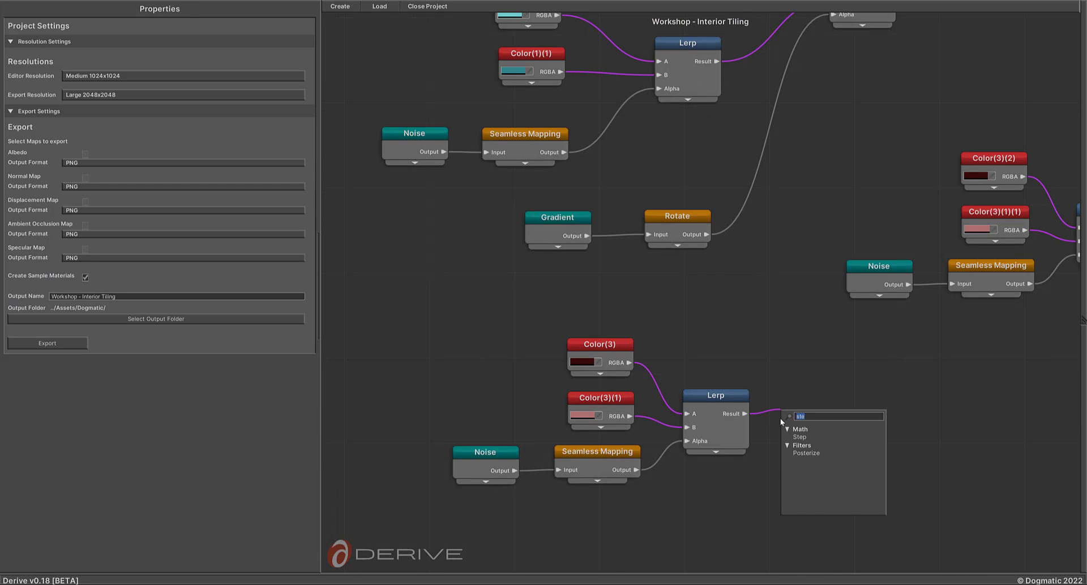
type("set")
left_click(802, 454)
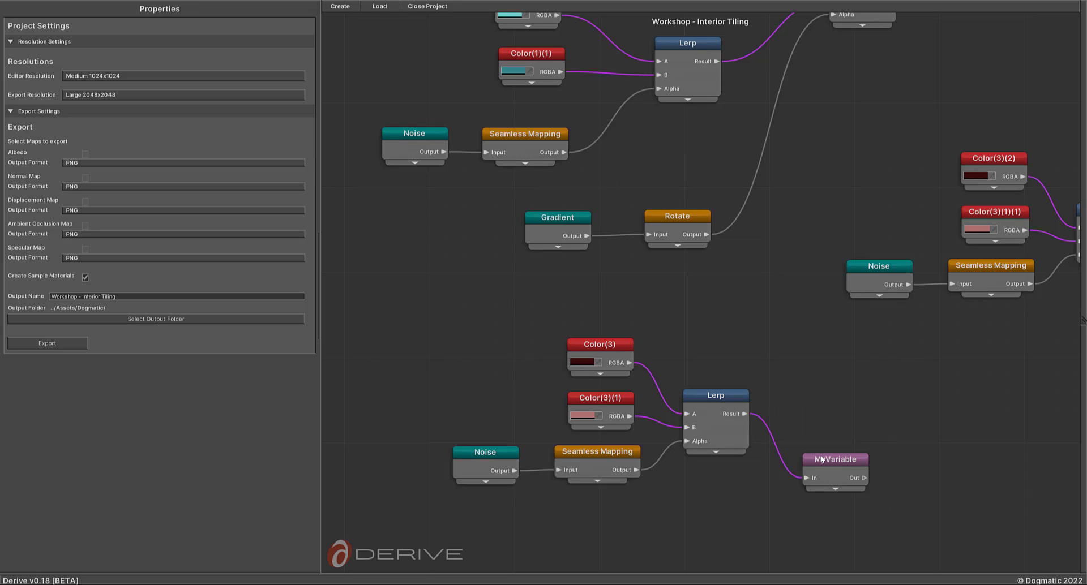
left_click_drag(820, 459, 811, 404)
left_click(92, 54)
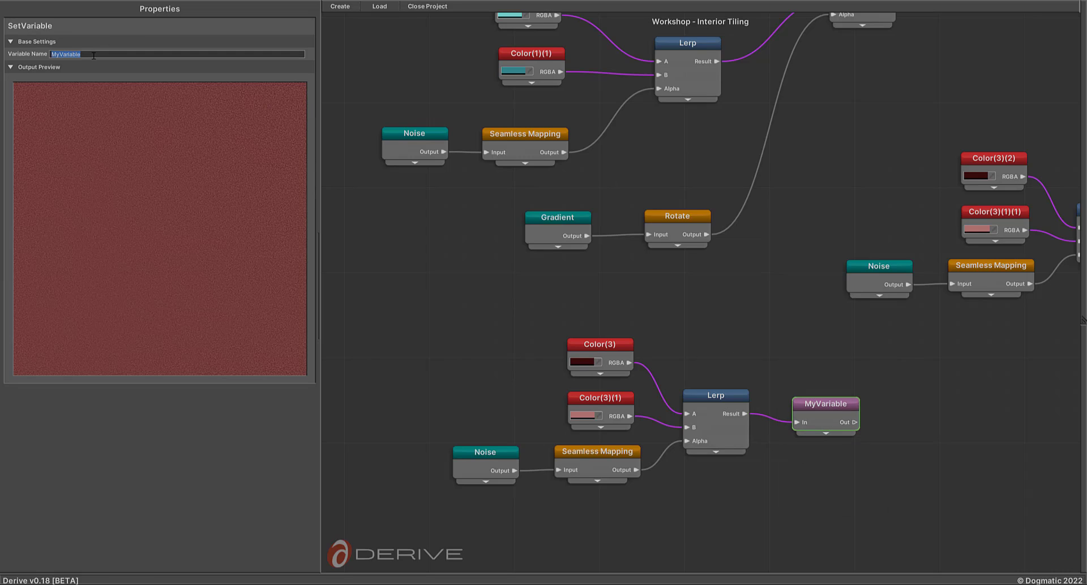
type("Color 2")
Set the duplicated Noise node's scale to 50 and its second tiling value to 5
middle_click_drag(812, 348, 558, 393)
left_click(540, 330)
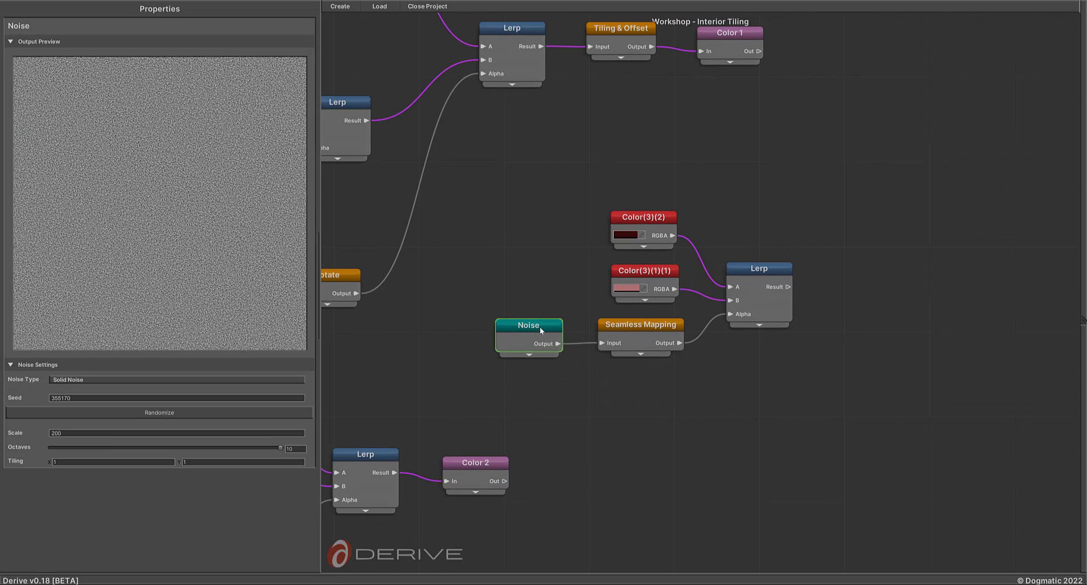
left_click(73, 432)
type("50")
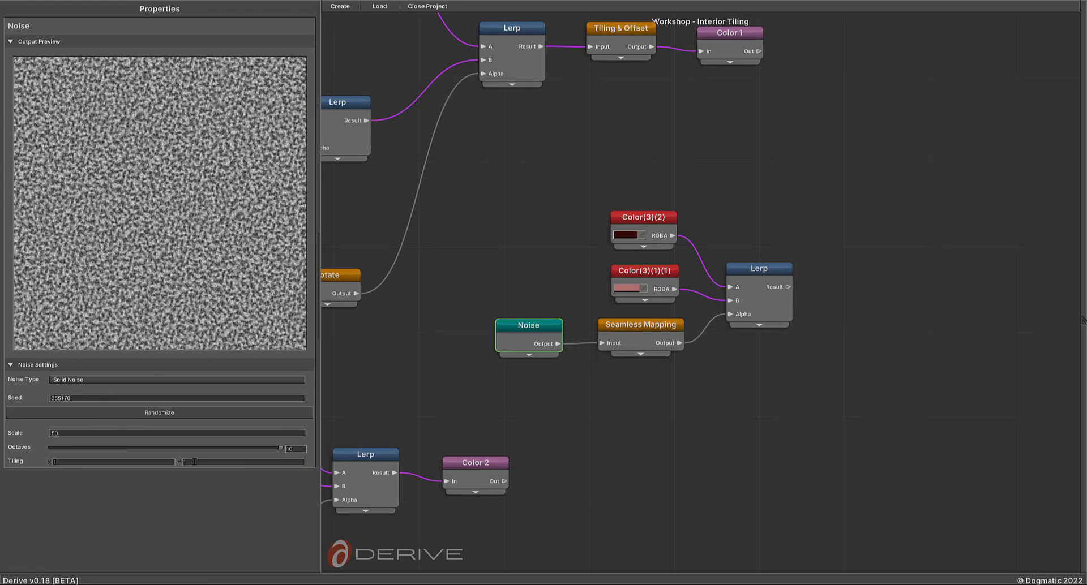
type("5")
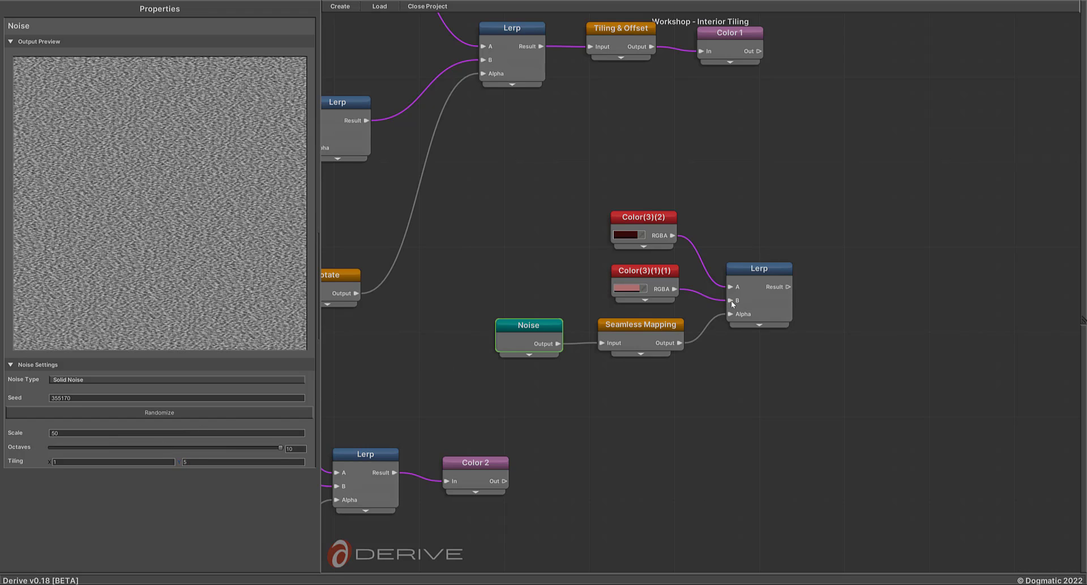
Delete both Color nodes feeding the duplicated Lerp
left_click_drag(731, 301, 639, 222)
left_click(639, 221)
key("Delete")
left_click(639, 270)
key("Delete")
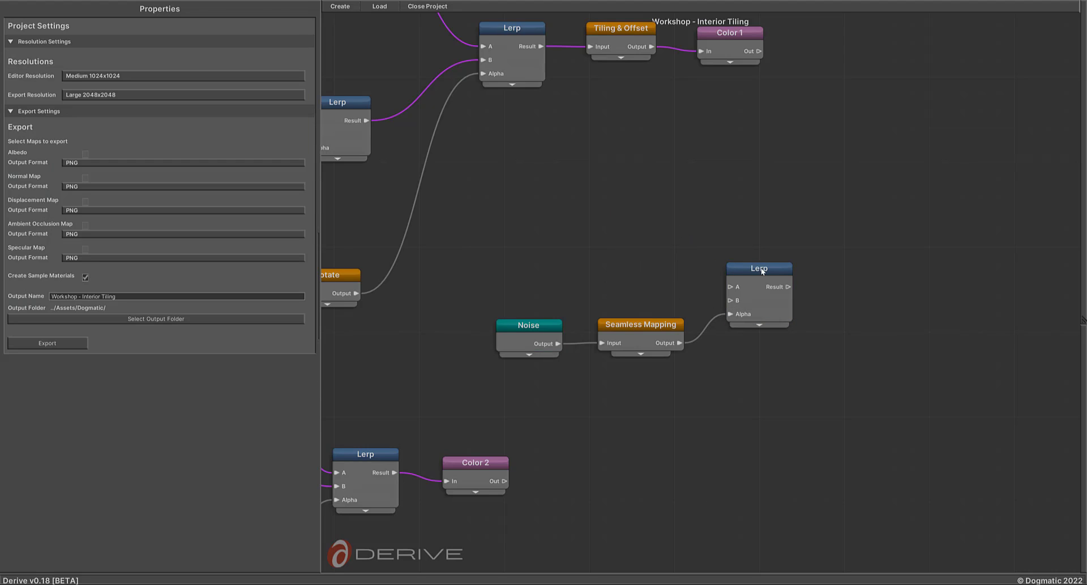
Set the duplicated Lerp's A value to 0.2 and its B value to 0.3
left_click(761, 271)
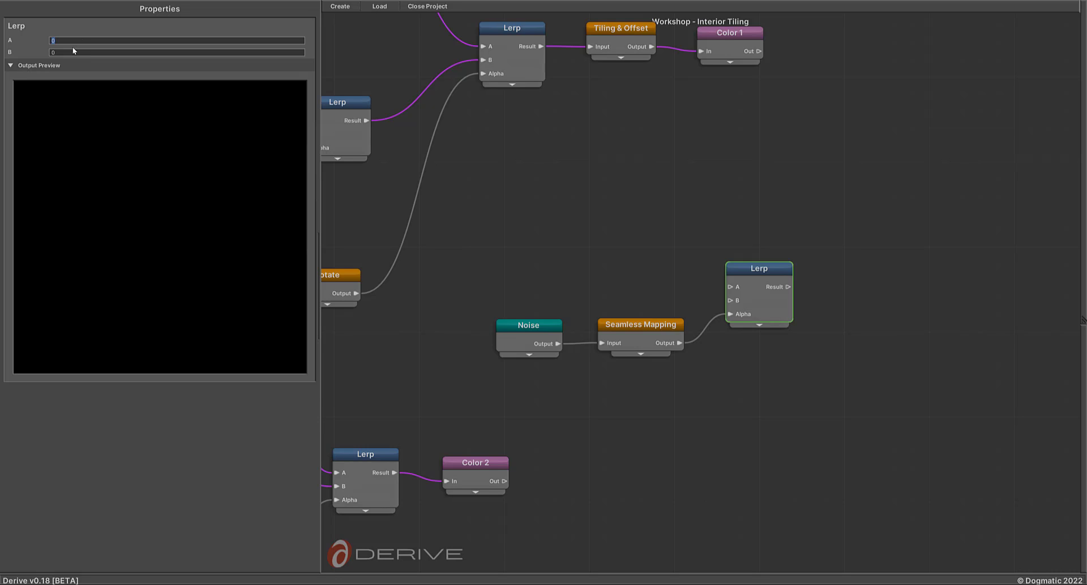
type(".2")
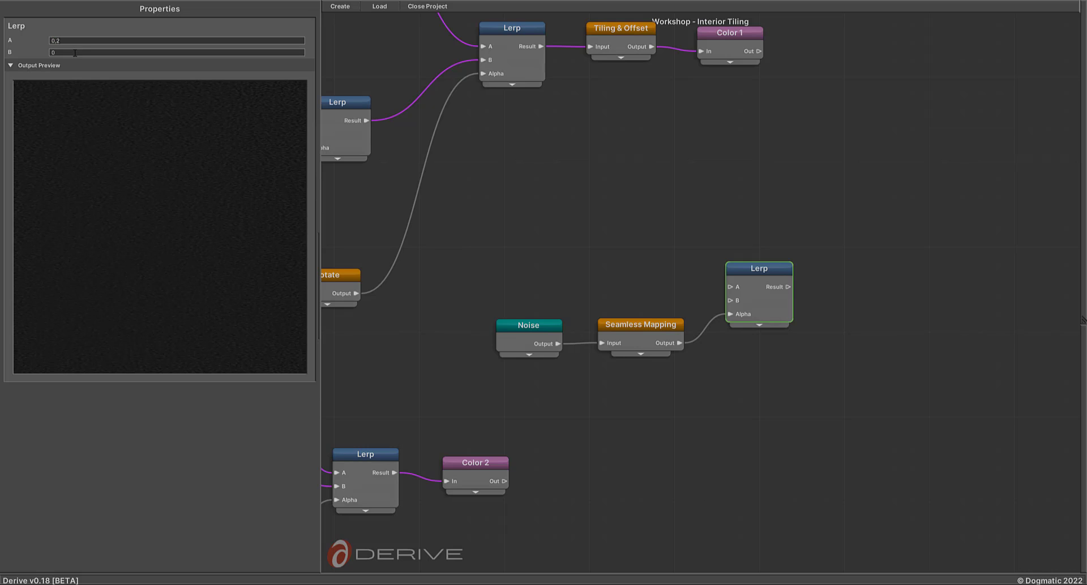
left_click(74, 52)
type(".4")
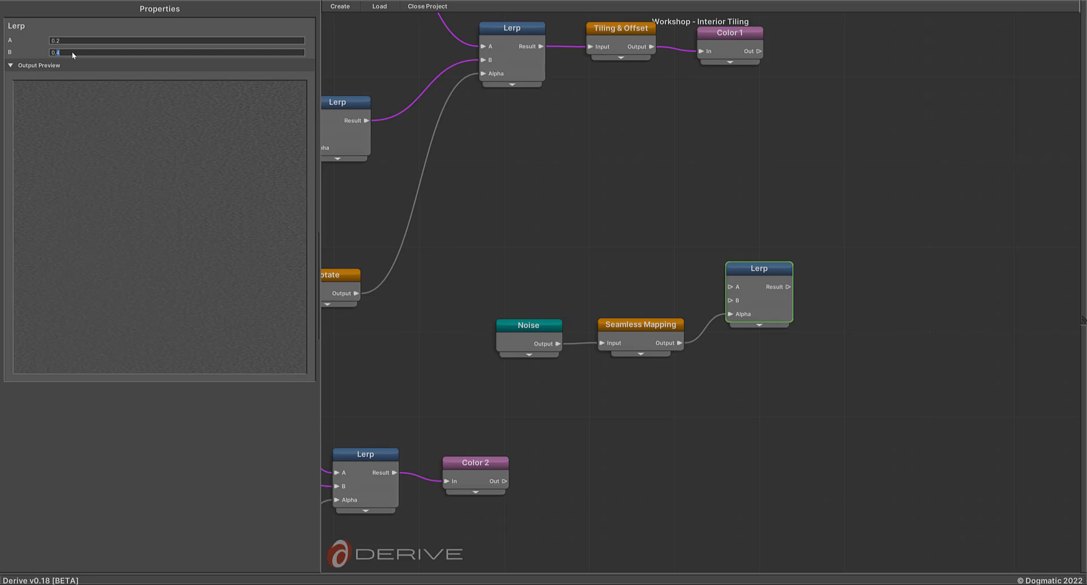
type("3")
Set the duplicated Noise's scale to 20 and first tiling value to 0.2, and preview the Lerp in an enlarged preview
left_click(511, 324)
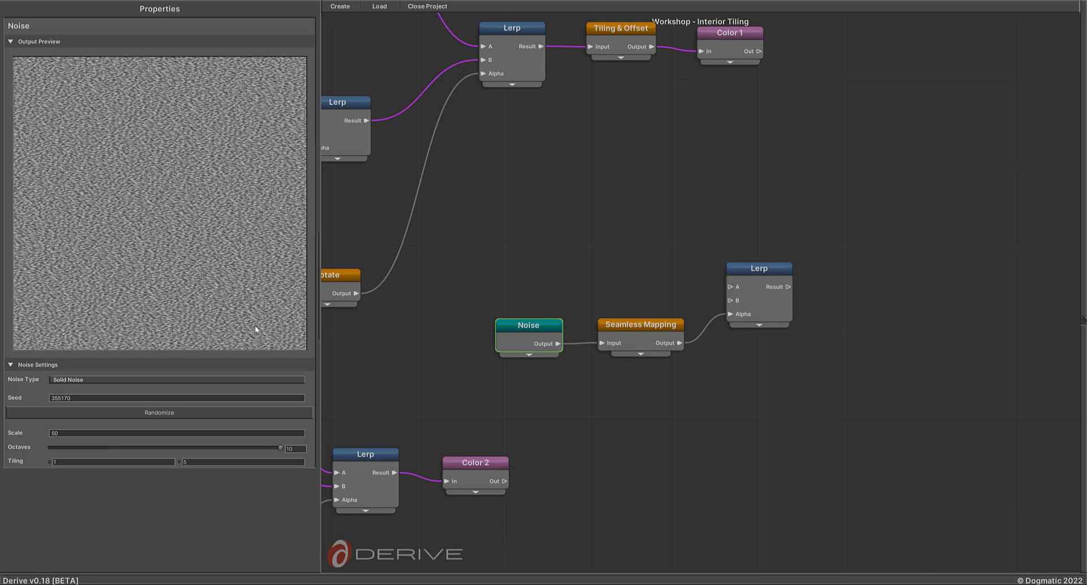
type("20")
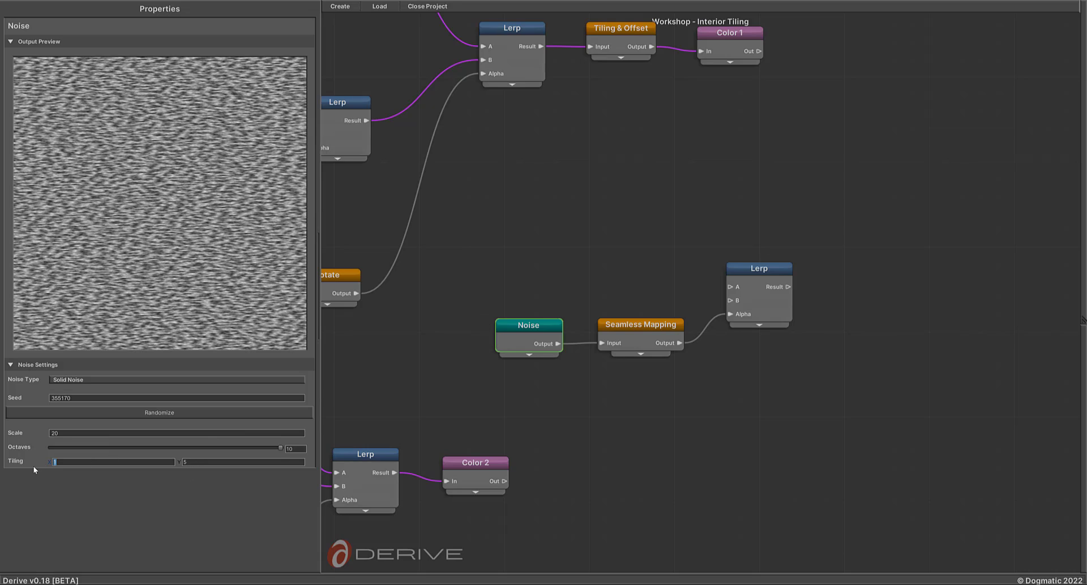
type("0,2")
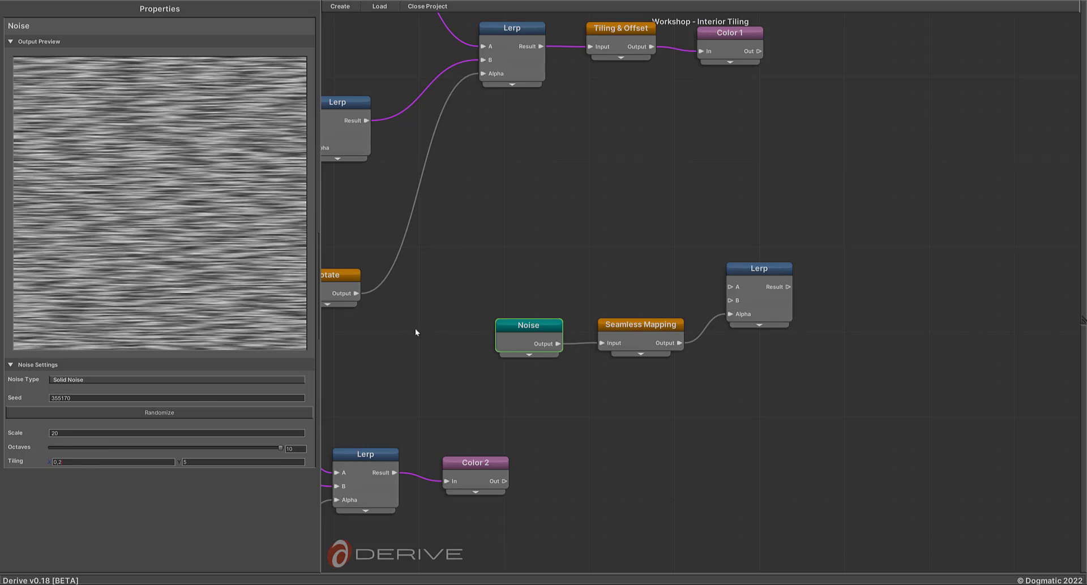
left_click(742, 265)
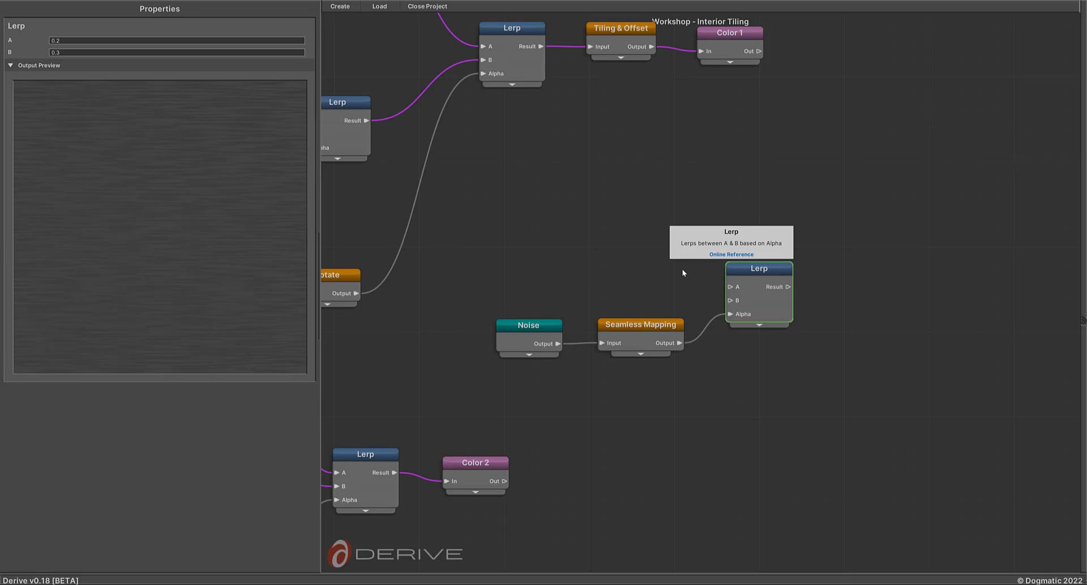
left_click_drag(318, 307, 341, 312)
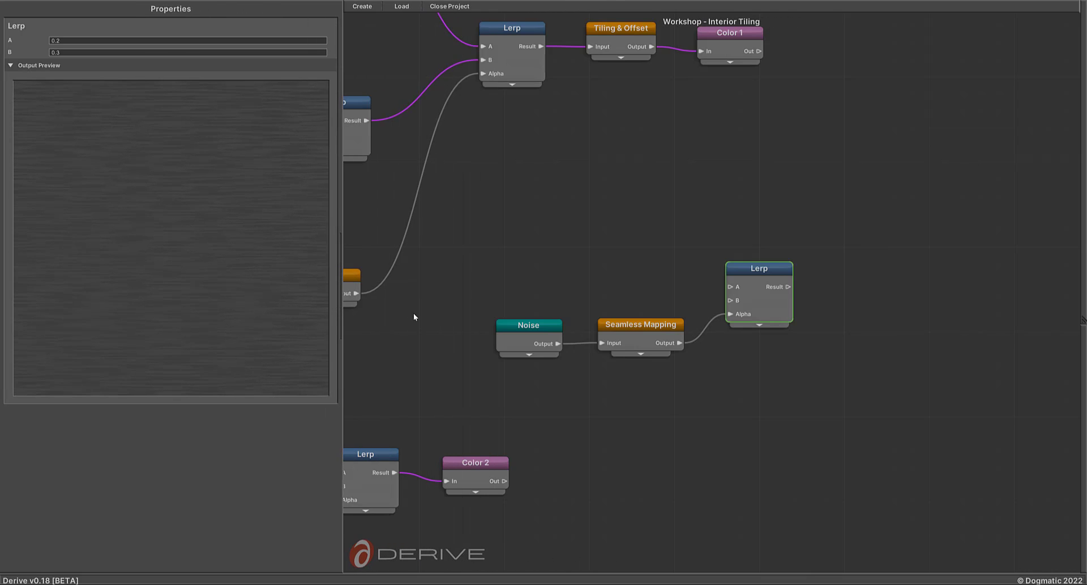
Set the duplicated Noise's second tiling value to 1 and preview the Lerp result
left_click(520, 328)
key("BackSpace")
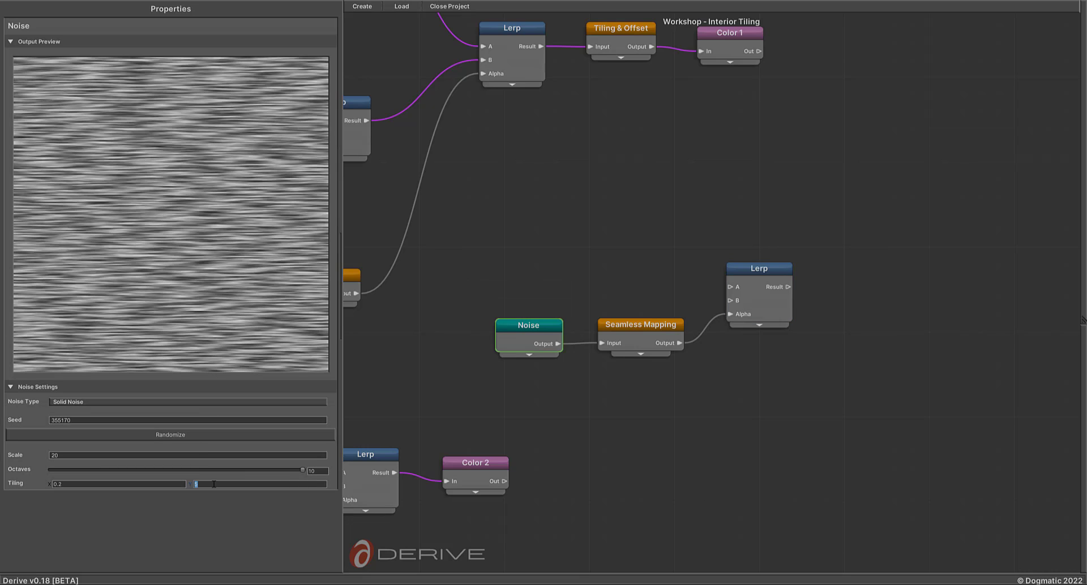
type("1")
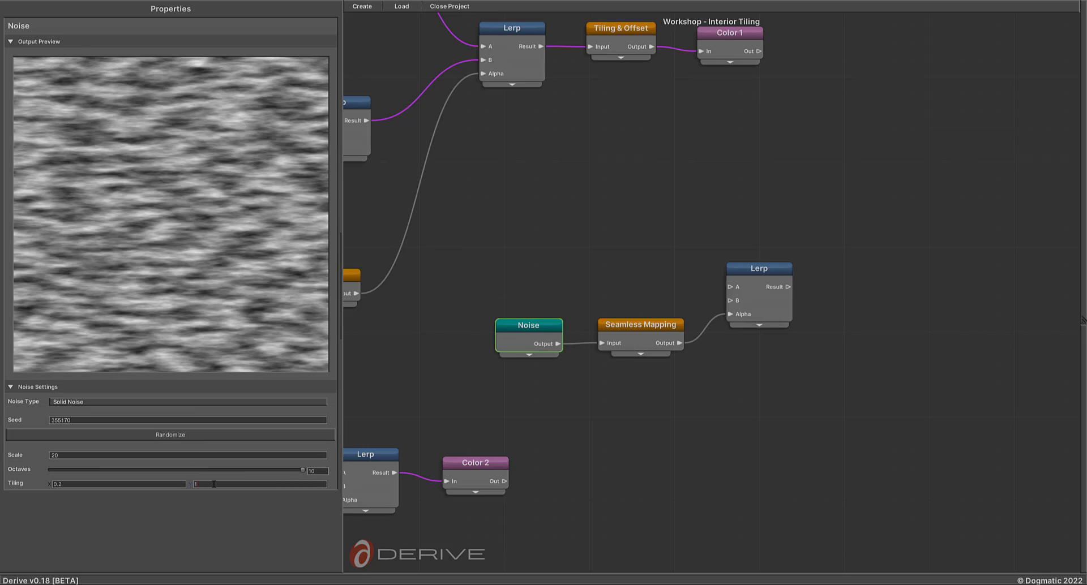
left_click(757, 270)
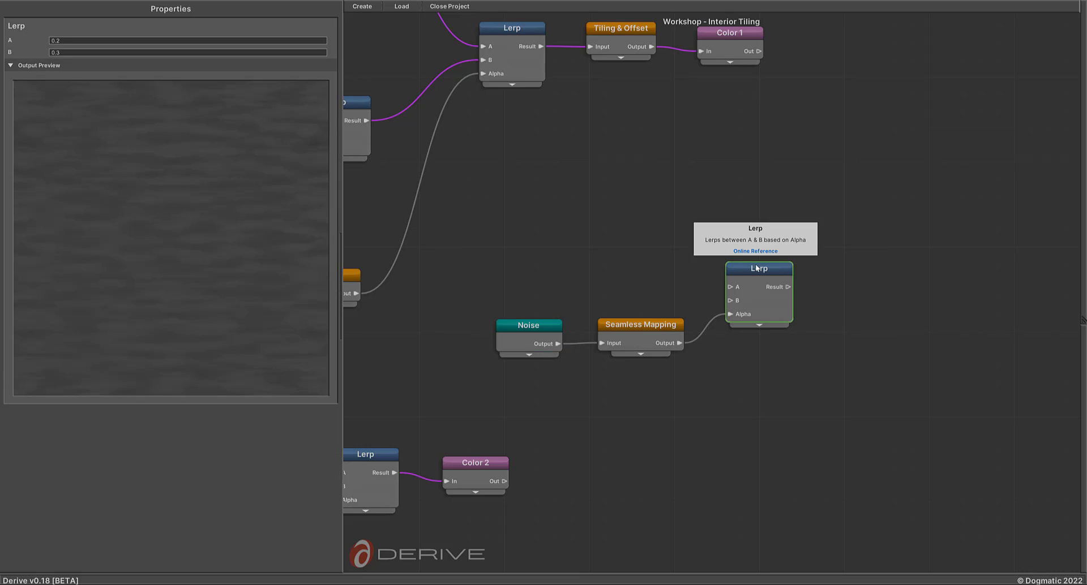
Add a Set Variable node fed by the duplicated Lerp's result and name it Color 3
left_click_drag(788, 287, 819, 287)
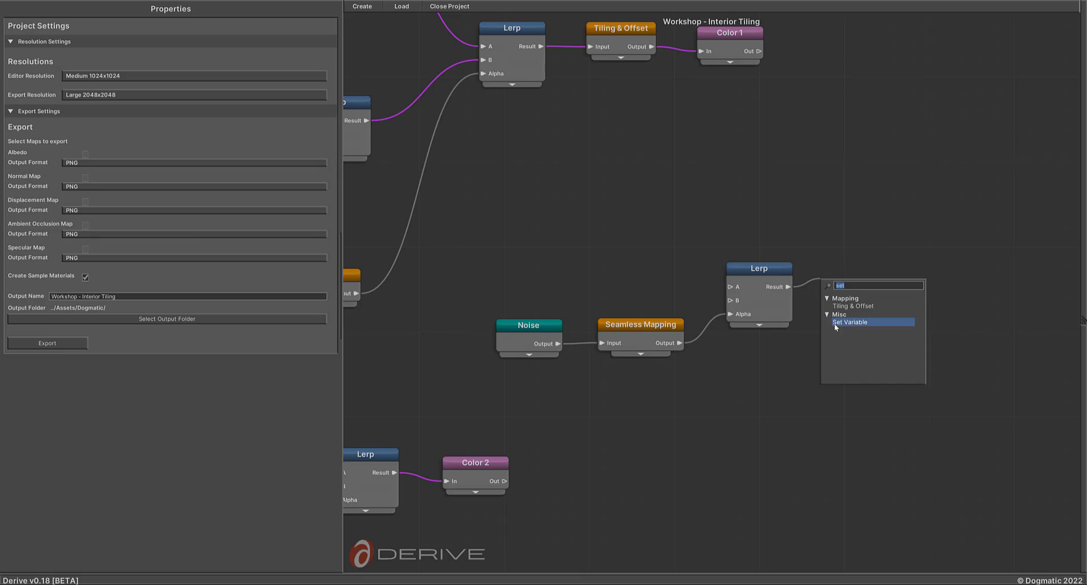
left_click(848, 322)
left_click_drag(854, 332, 831, 284)
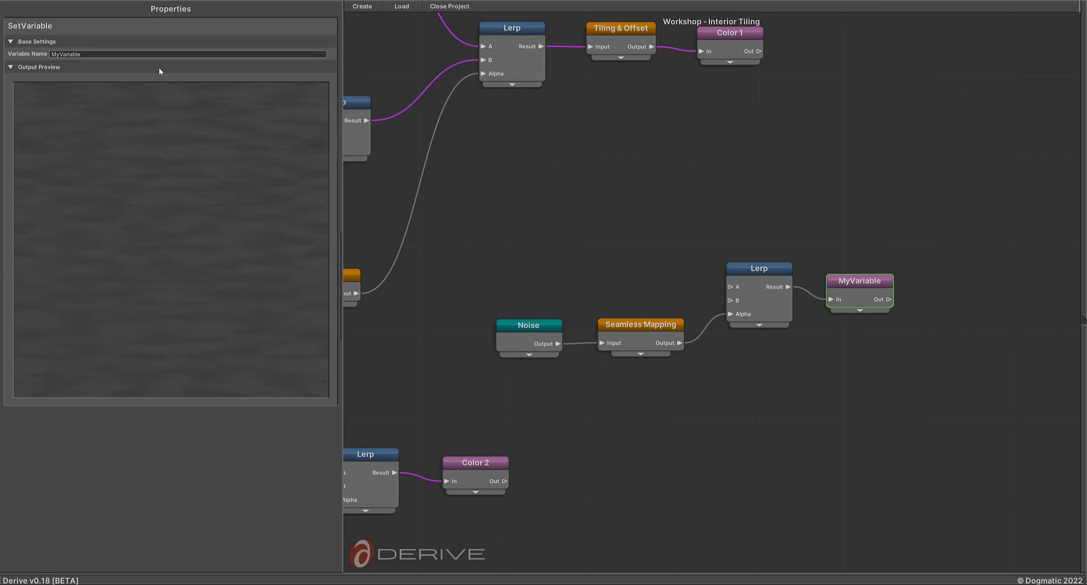
left_click(87, 55)
type("Color 3")
Move the grayscale texture's Lerp and Color 3 nodes down together so the Lerp's Alpha lines up with Seamless Mapping
left_click_drag(705, 226, 931, 340)
left_click_drag(854, 292, 854, 320)
scroll(531, 133, "down", 1)
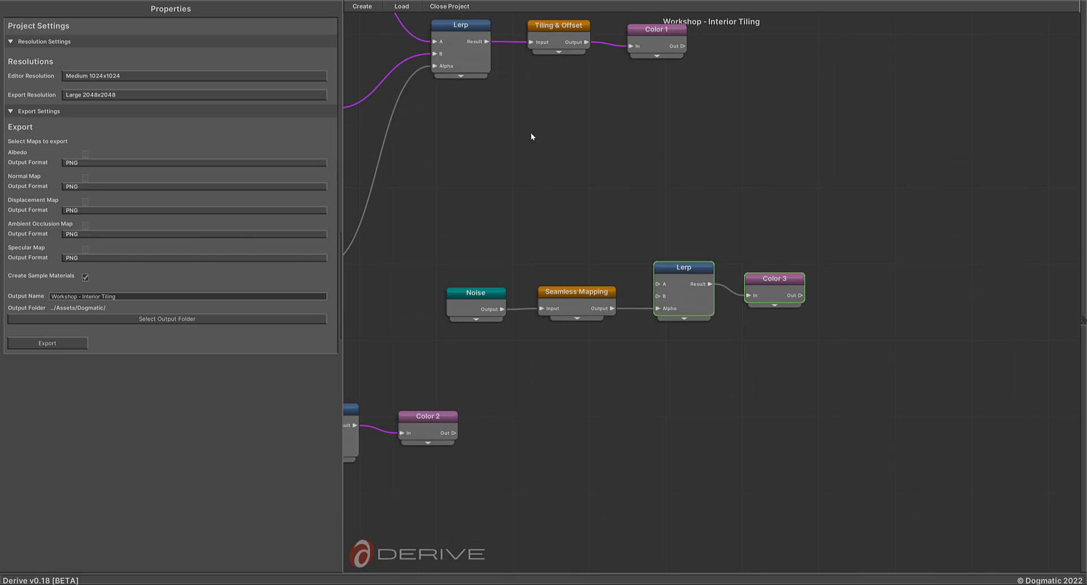
middle_click_drag(540, 137, 763, 250)
scroll(763, 249, "down", 3)
middle_click_drag(539, 123, 752, 226)
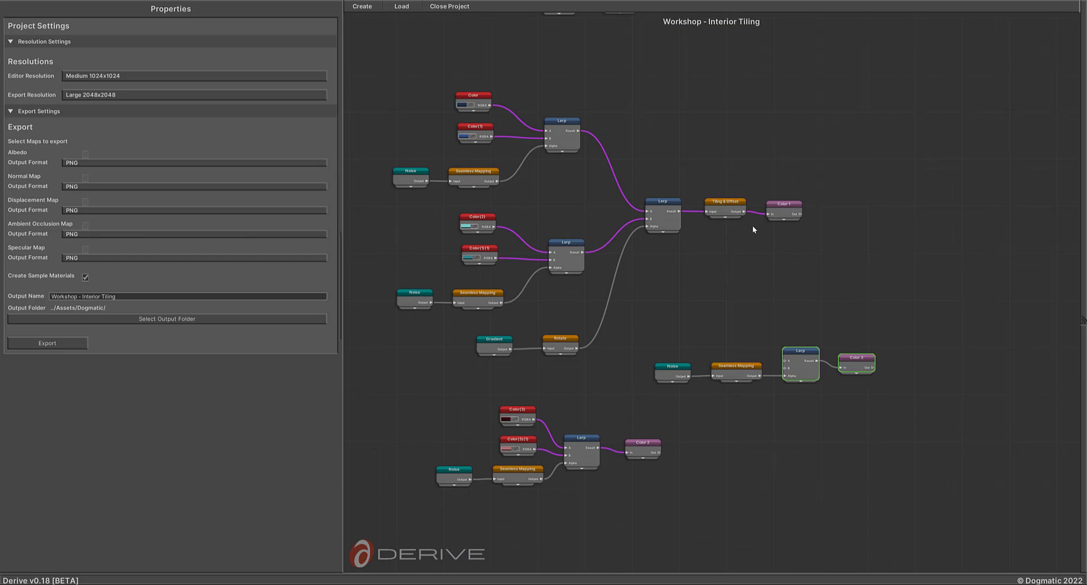